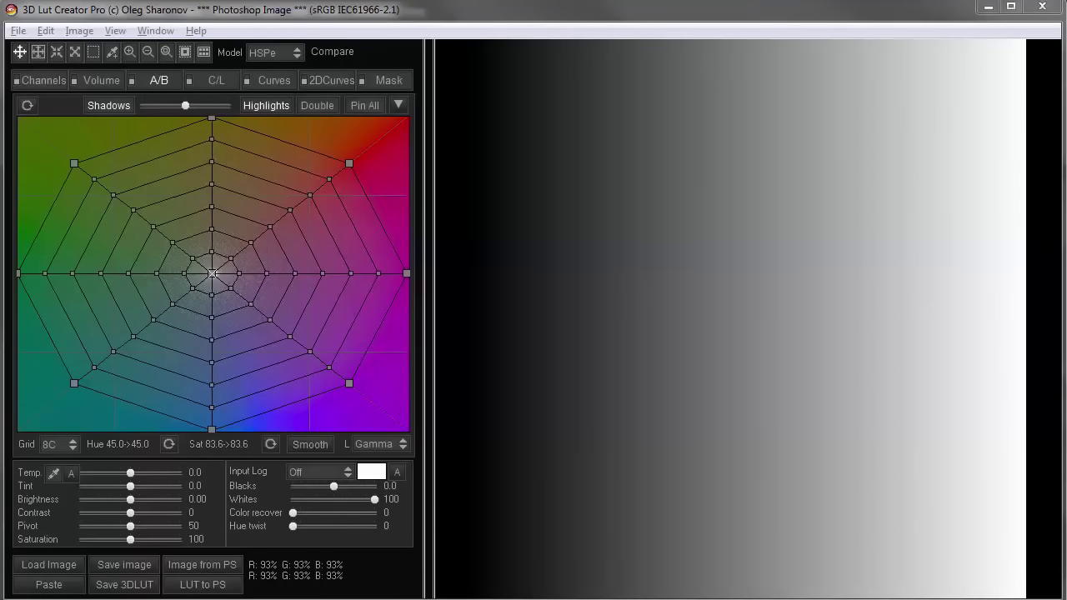
Switch from 3D LUT Creator to the GreyGradientLinear.png gradient in Photoshop.
key("alt+Tab")
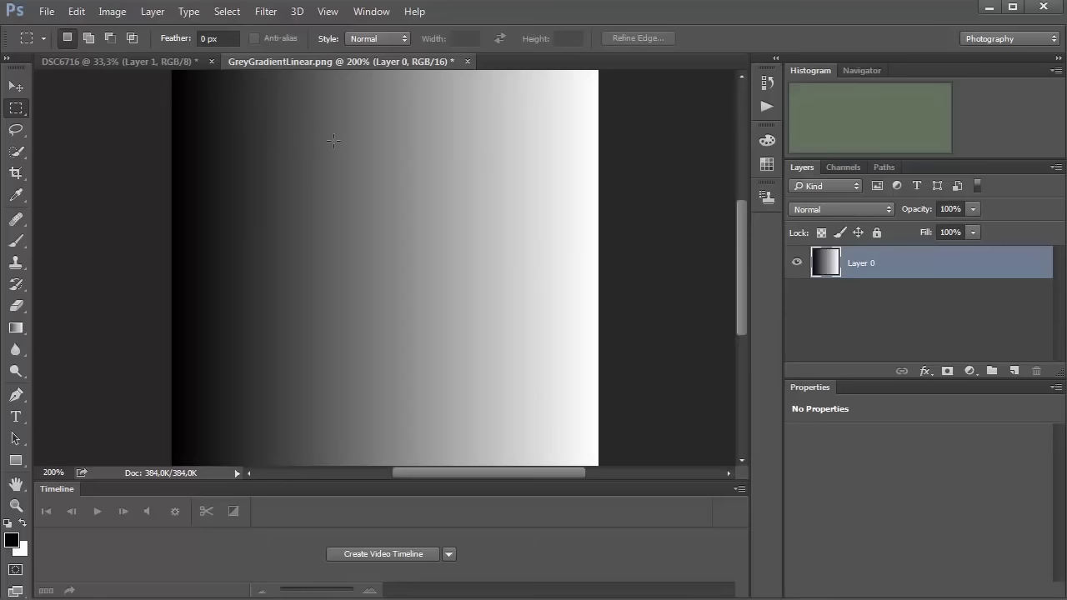
Apply a Camera Raw Filter that warms the gradient to Temperature +50.
left_click(268, 13)
left_click(308, 109)
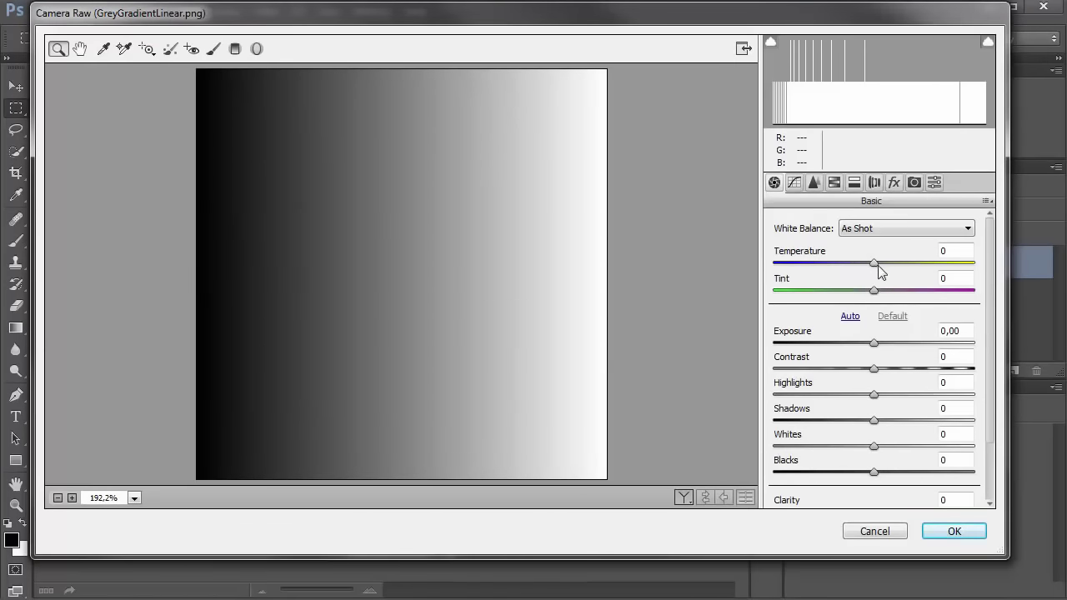
left_click_drag(874, 268, 922, 267)
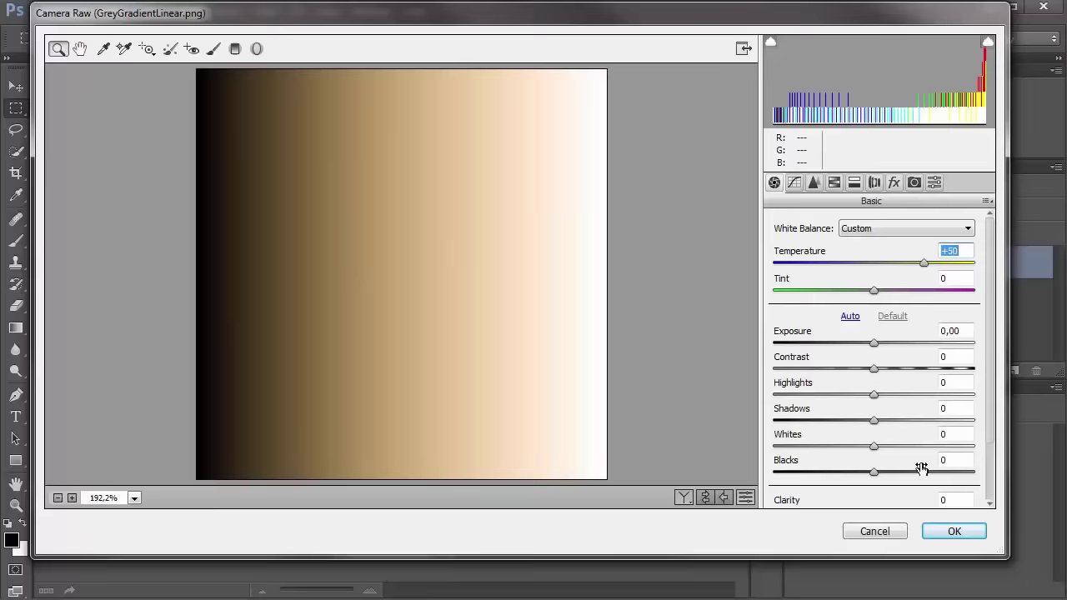
key("Return")
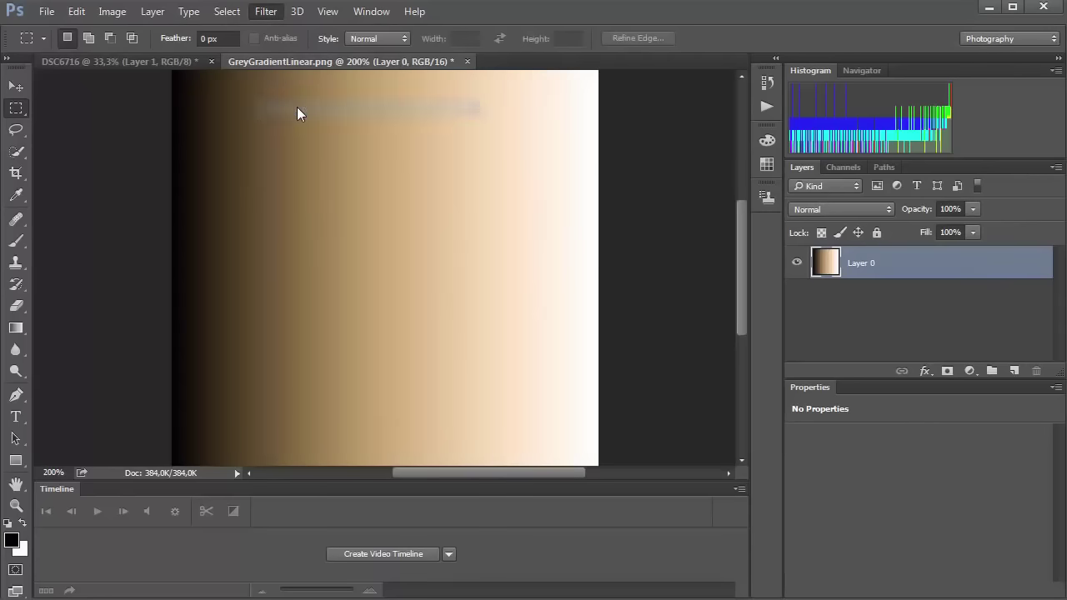
Reapply Camera Raw and neutralise the gradient with the White Balance tool (Temperature -34, Tint +7).
key("ctrl+shift+a")
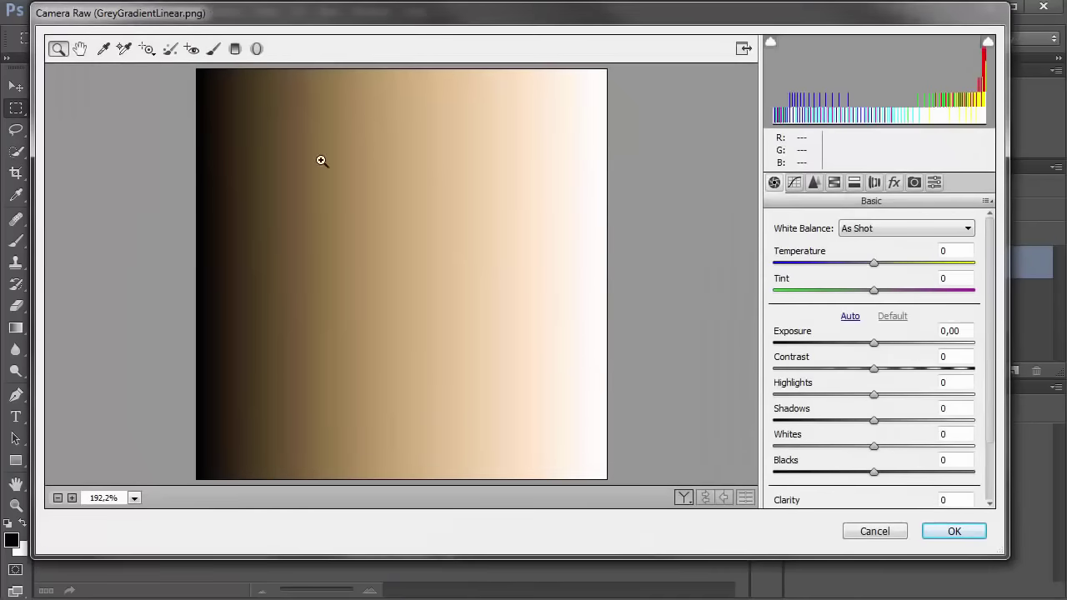
left_click(103, 48)
left_click(358, 209)
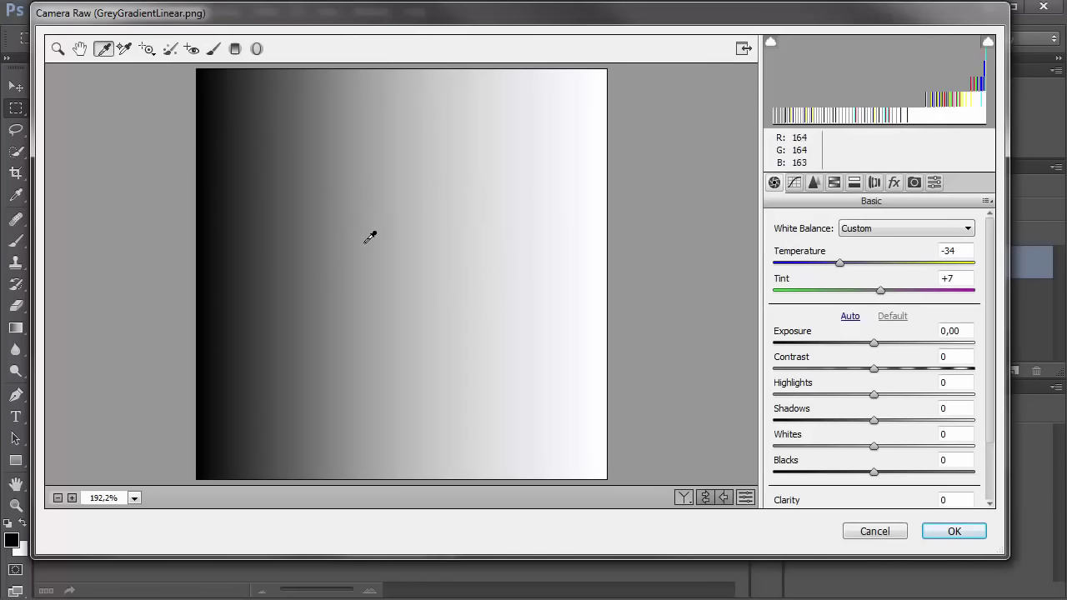
left_click(954, 531)
left_click(766, 82)
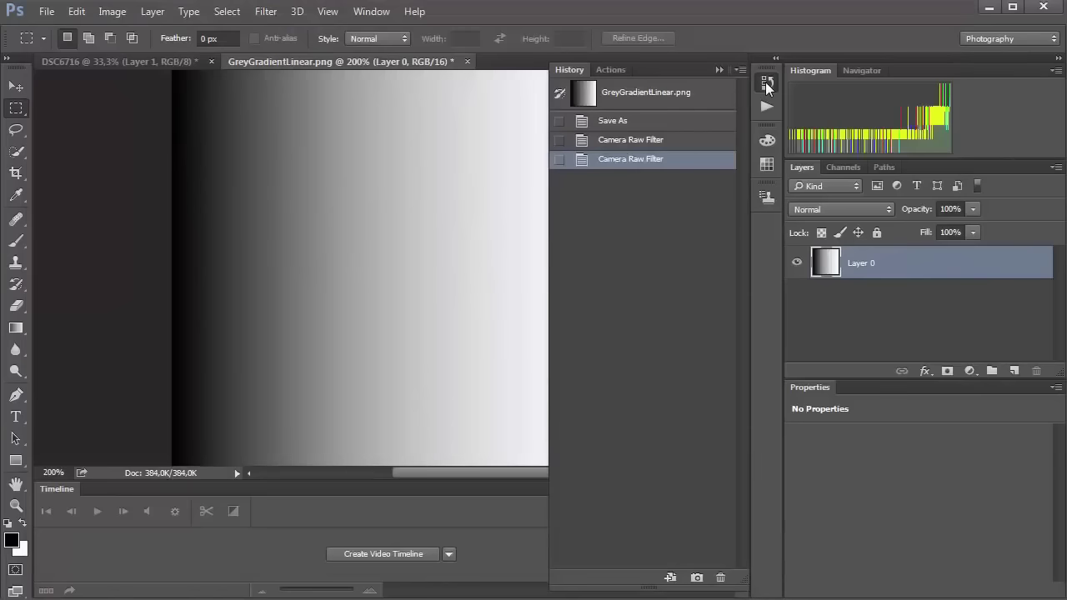
left_click(766, 82)
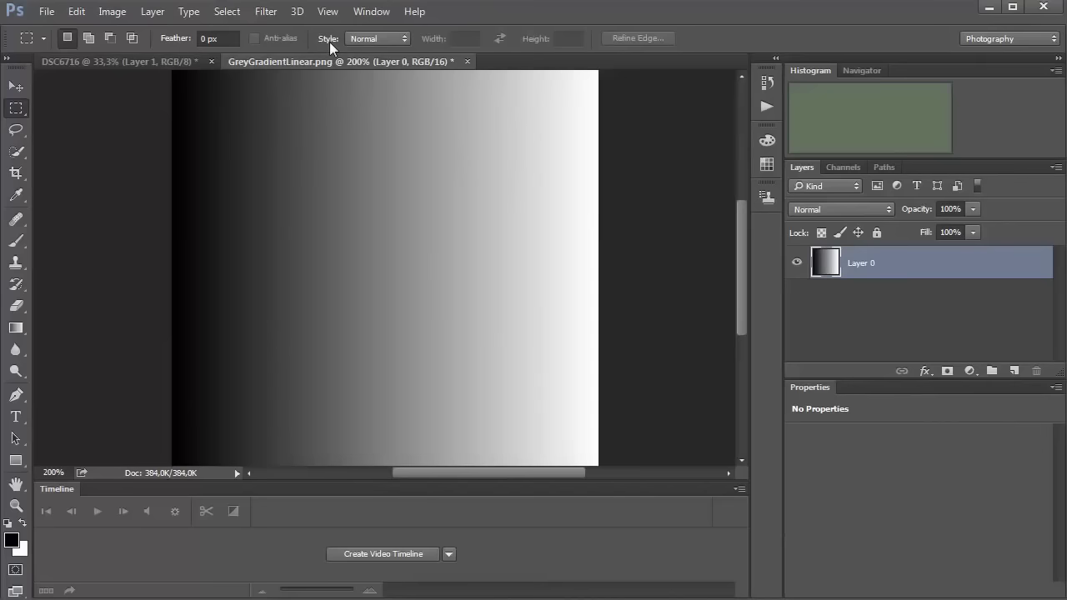
Apply a Camera Raw Filter with Contrast +70, Blacks -22 and Saturation +28 for a golden cast.
left_click(271, 12)
left_click(302, 108)
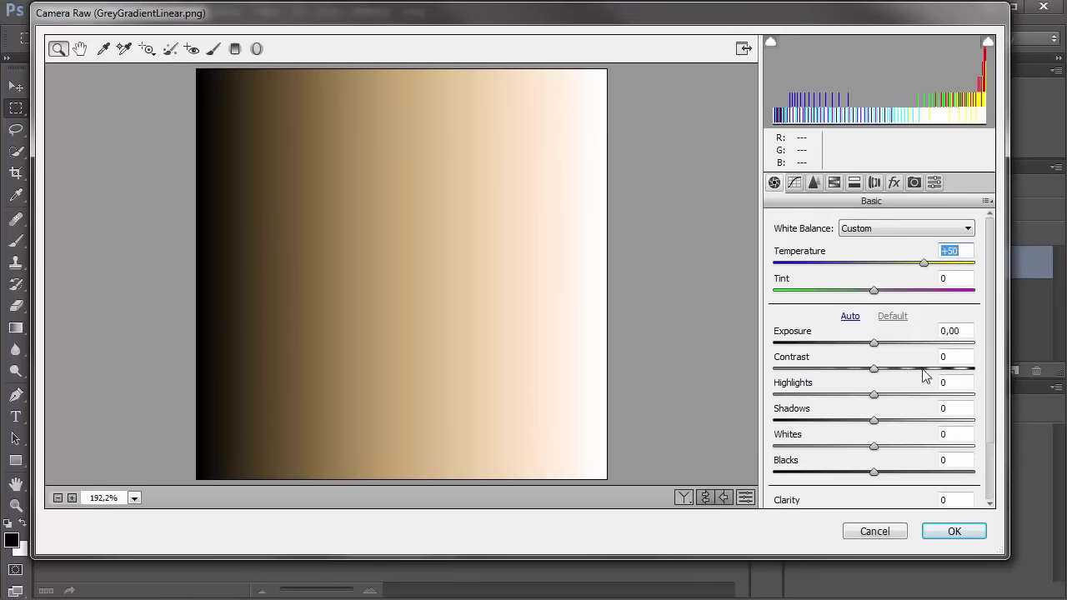
left_click_drag(885, 369, 944, 368)
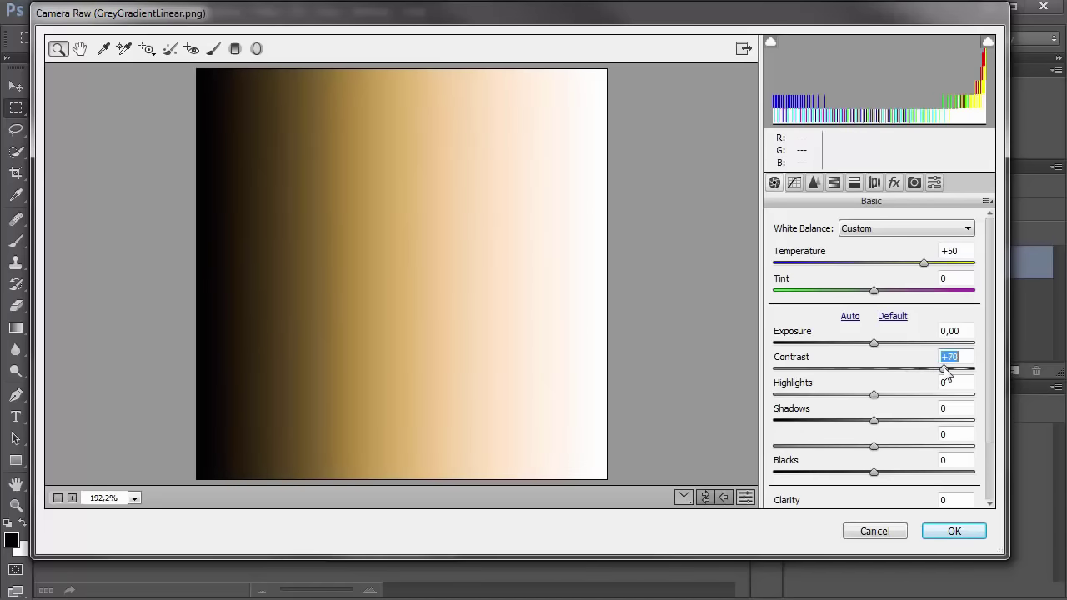
left_click(874, 473)
left_click_drag(873, 473, 904, 498)
left_click(990, 503)
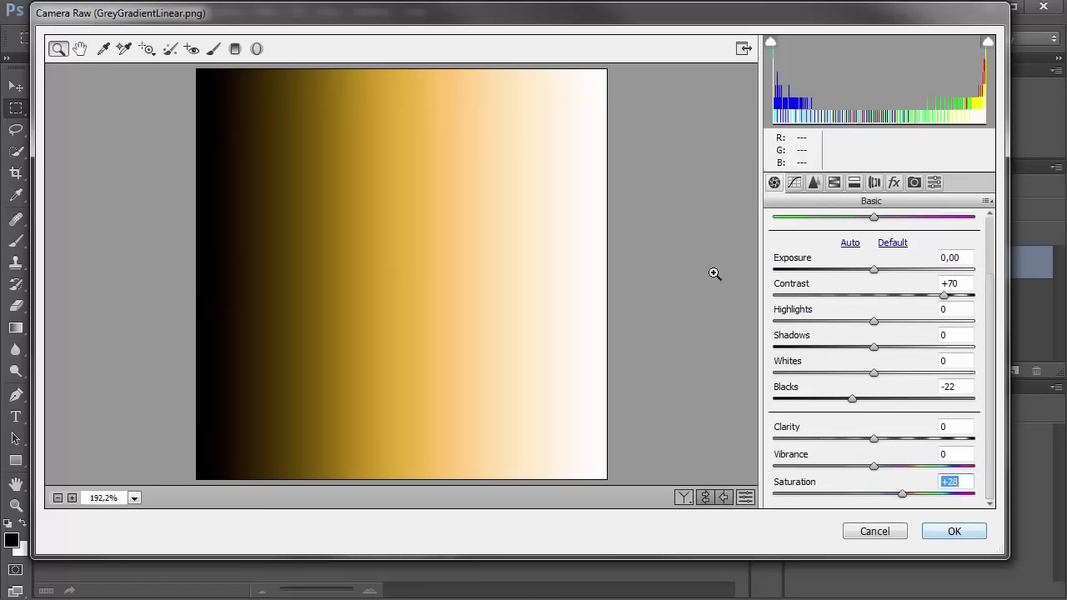
left_click(952, 531)
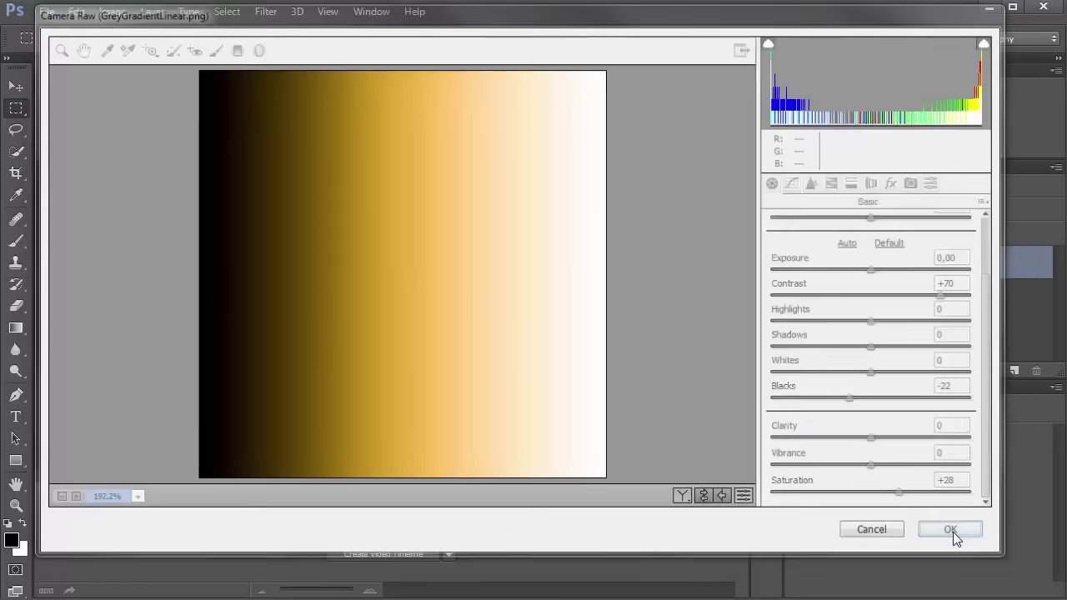
left_click(278, 12)
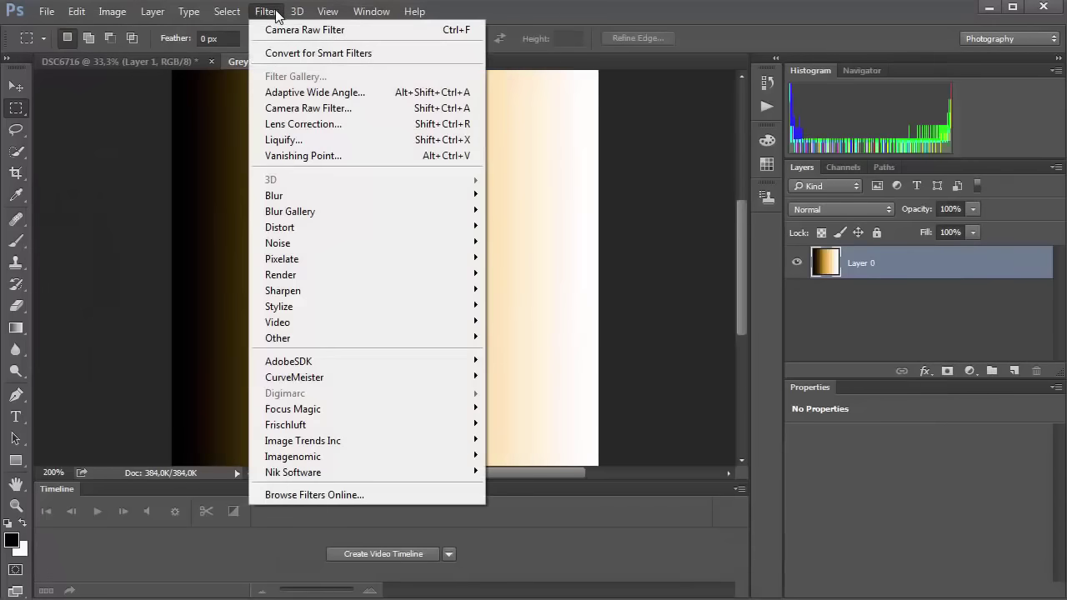
In a new Camera Raw pass, sample white balance and set Exposure -0,90 and Saturation +100.
left_click(311, 108)
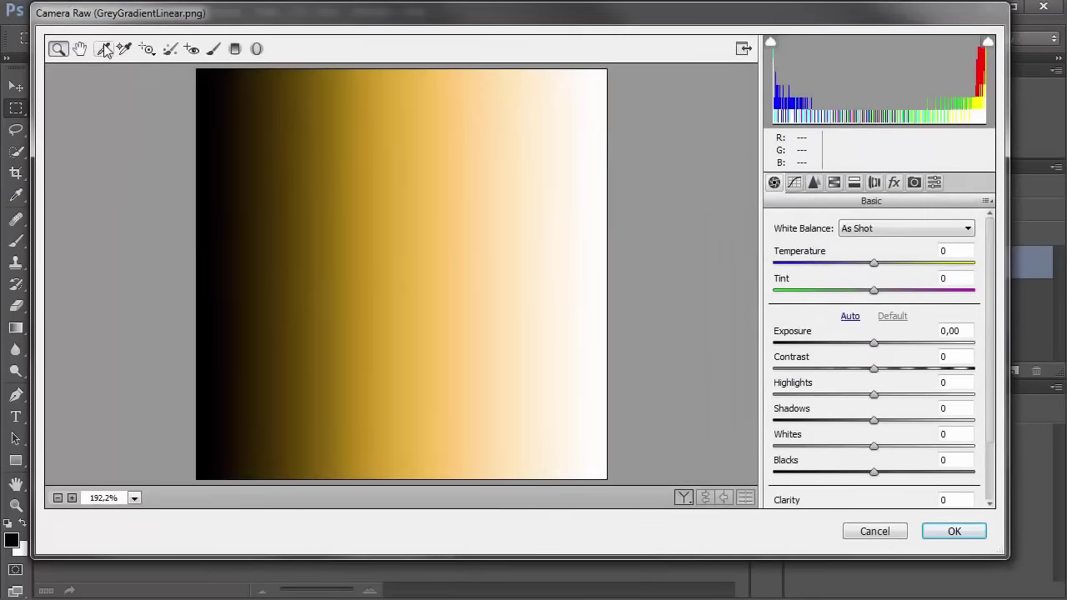
left_click(105, 50)
left_click(311, 189)
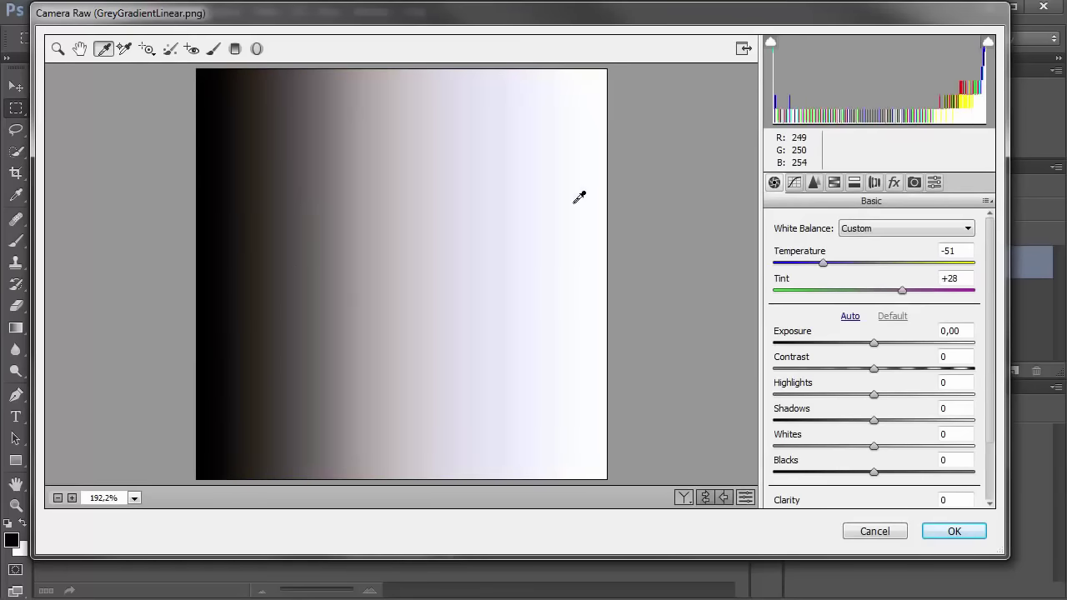
left_click_drag(874, 343, 857, 348)
scroll(970, 442, "down", 3)
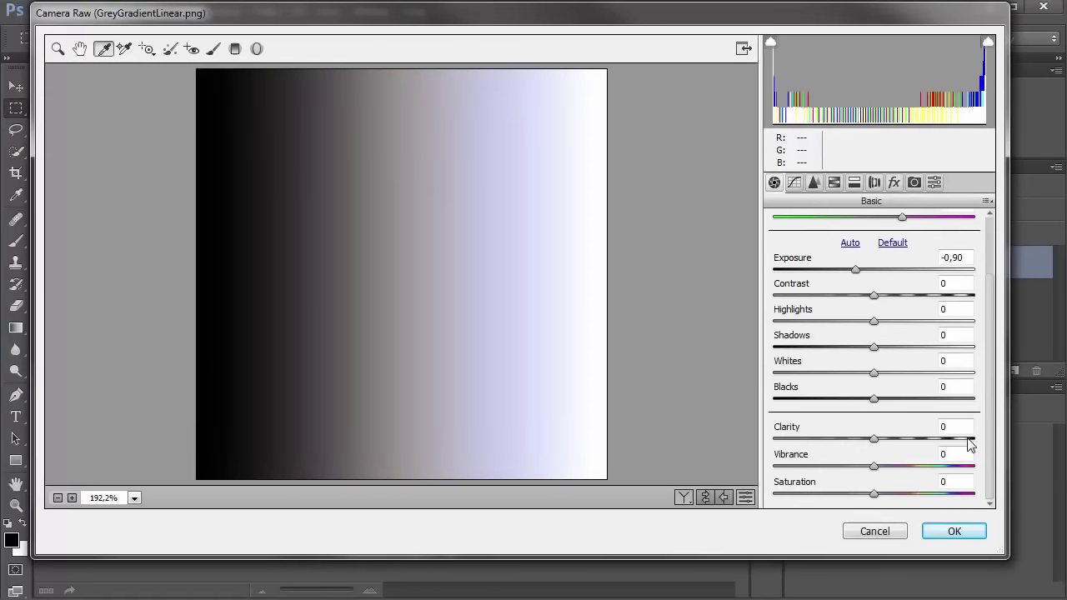
left_click_drag(873, 493, 975, 493)
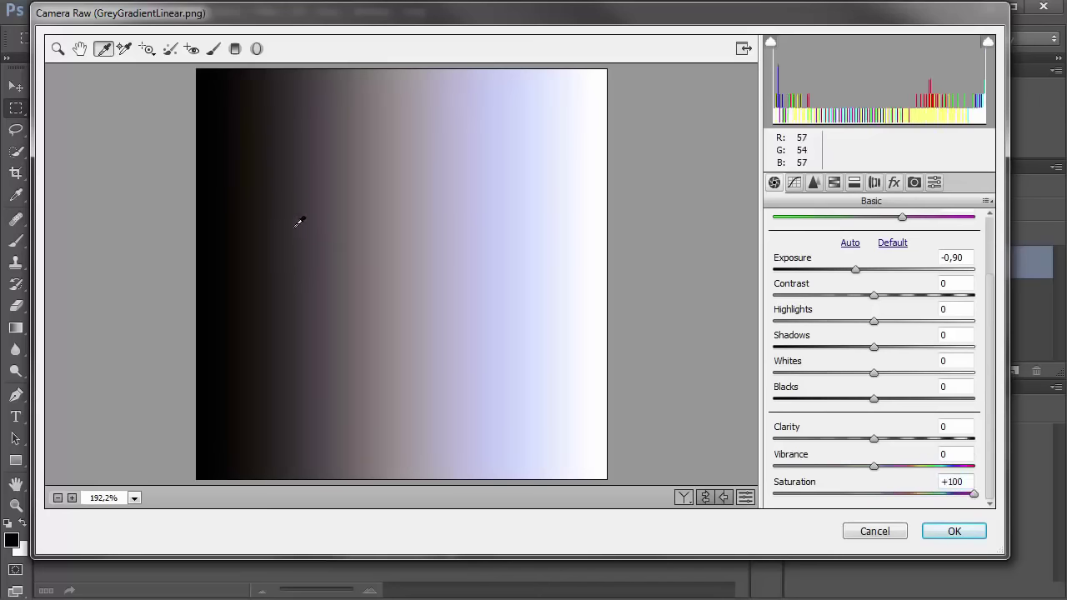
Resample white balance at several spots for greenish-grey mid-tones and bluish highlights, then commit.
left_click(489, 195)
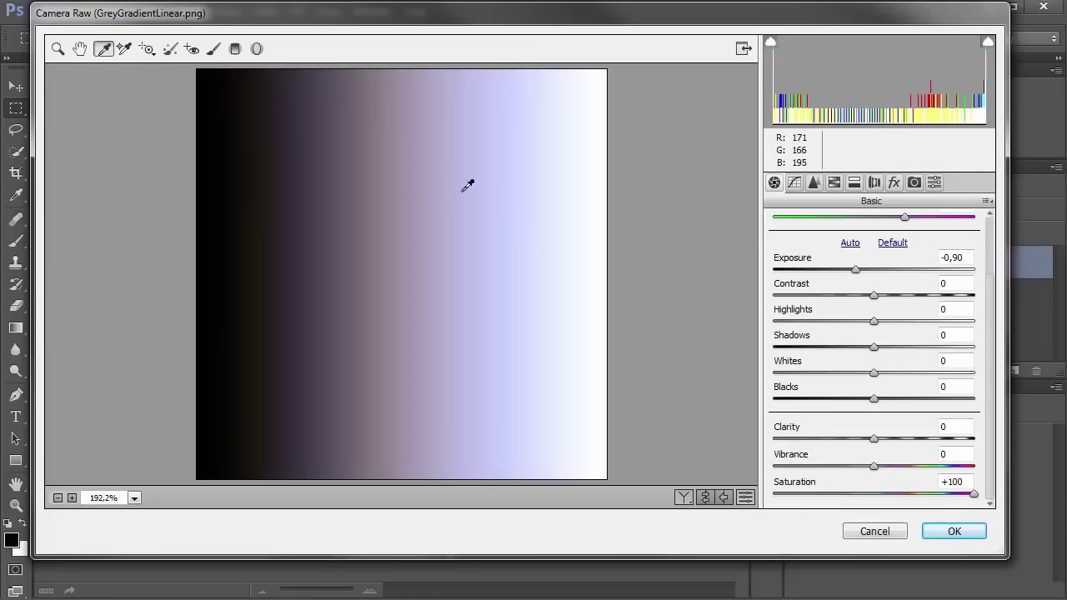
left_click(426, 184)
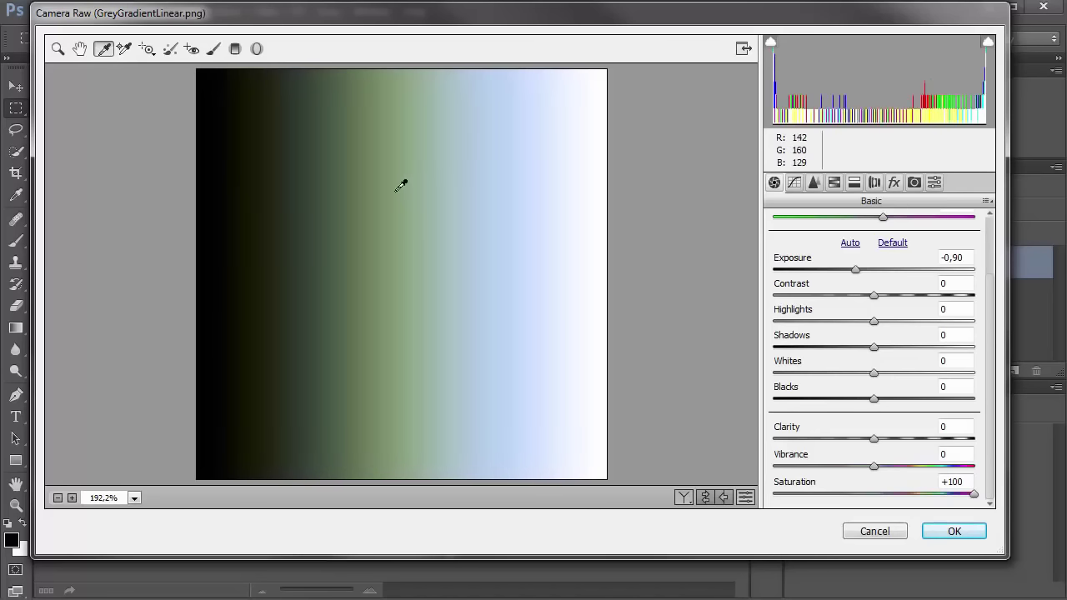
left_click(400, 185)
left_click(335, 188)
left_click(315, 190)
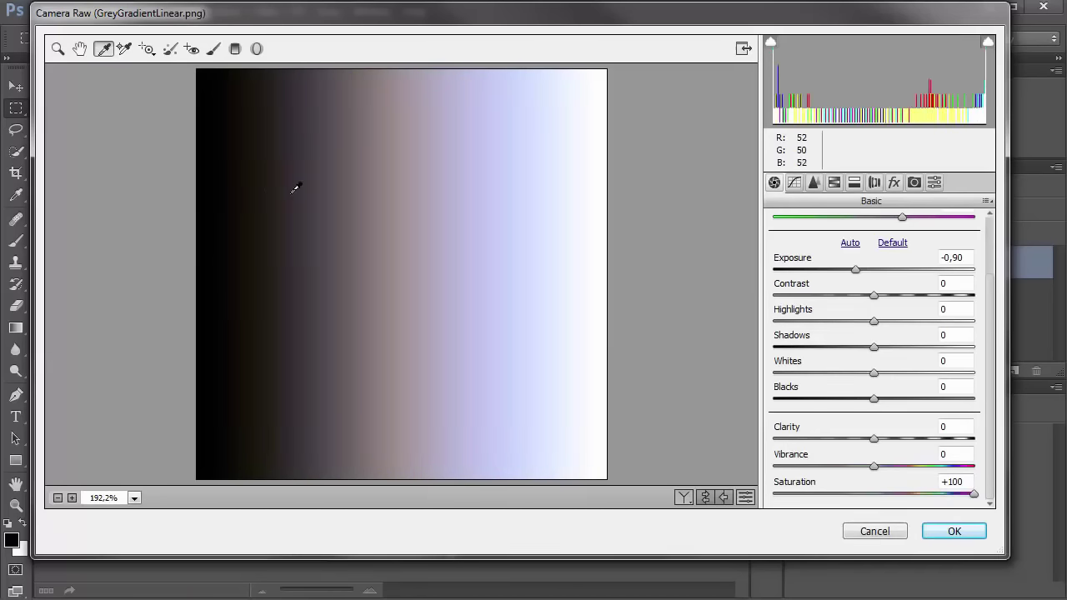
left_click(271, 186)
left_click(317, 185)
left_click(433, 188)
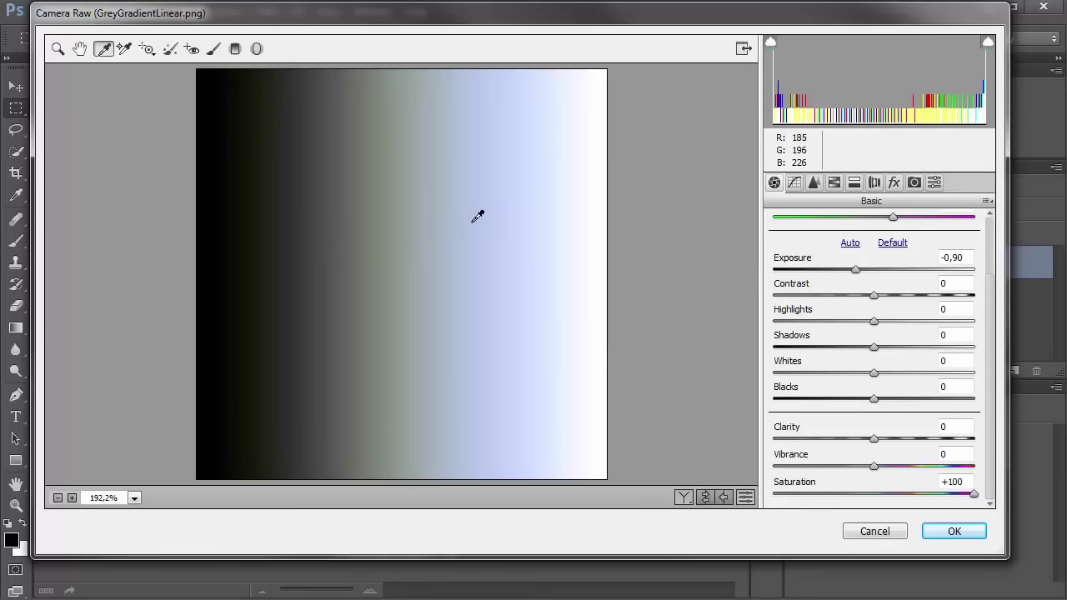
left_click(947, 538)
Bring up the DSC6716 frame and zoom and pan until the ColorChecker fills the right side.
left_click(162, 67)
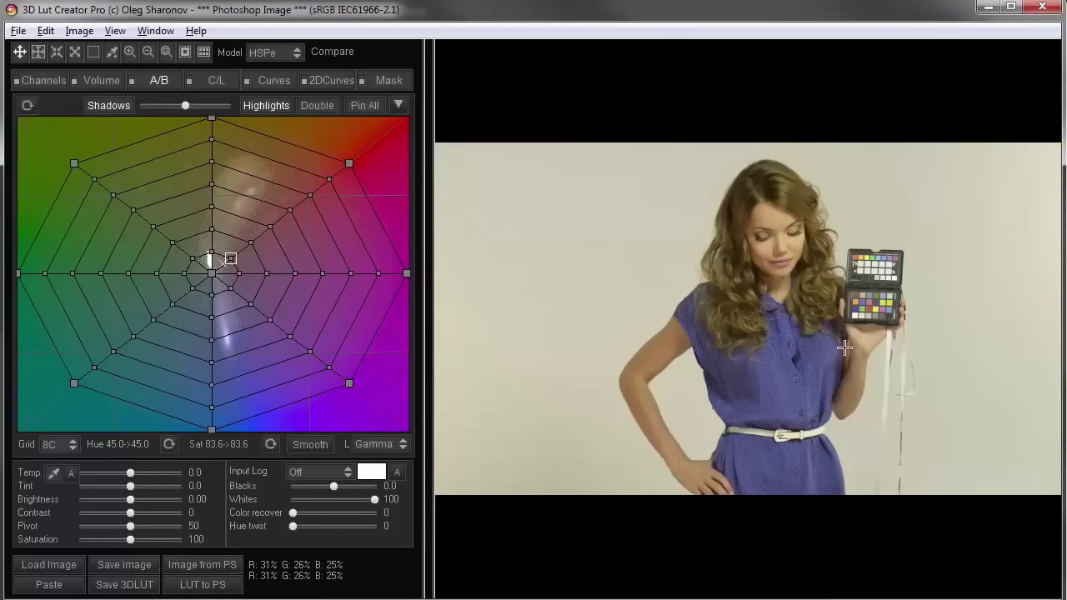
scroll(892, 329, "up", 2)
left_click_drag(924, 240, 708, 302)
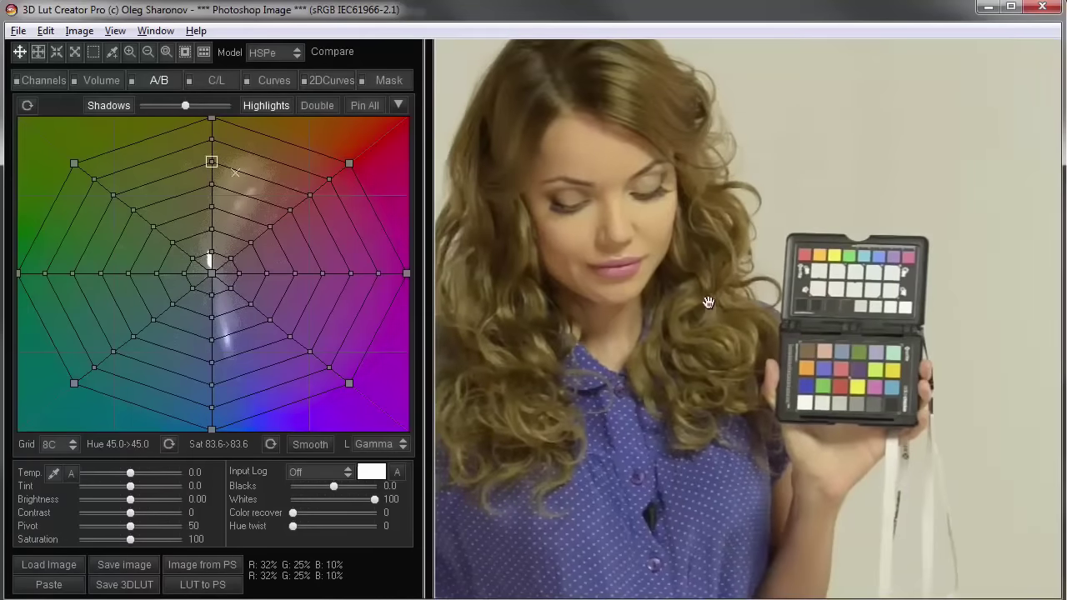
left_click(204, 52)
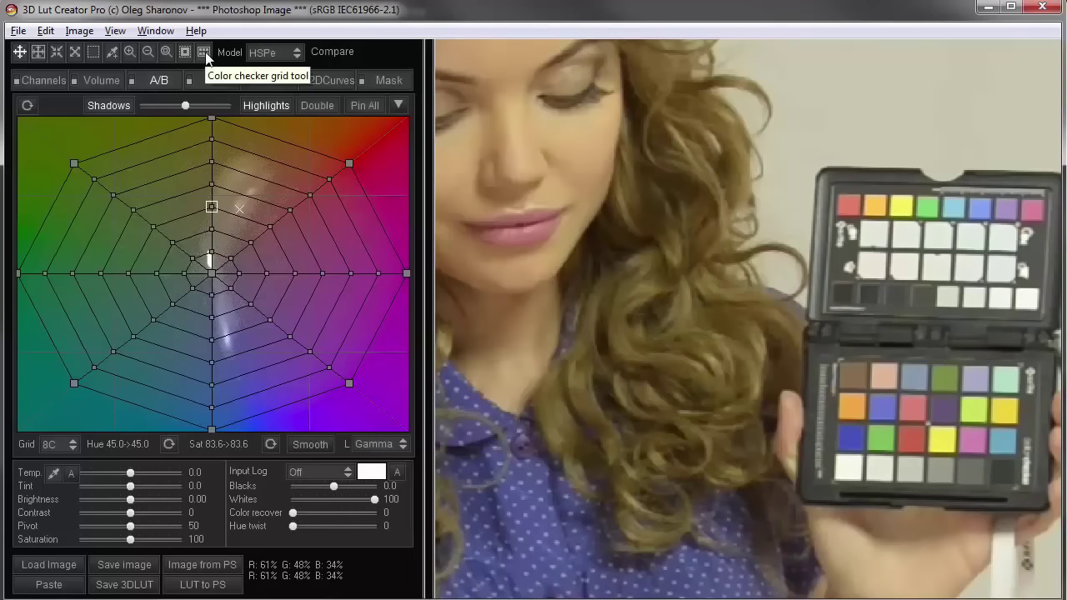
Show the ColorChecker grid and drag its corners onto the black, brown and white patches.
left_click(205, 52)
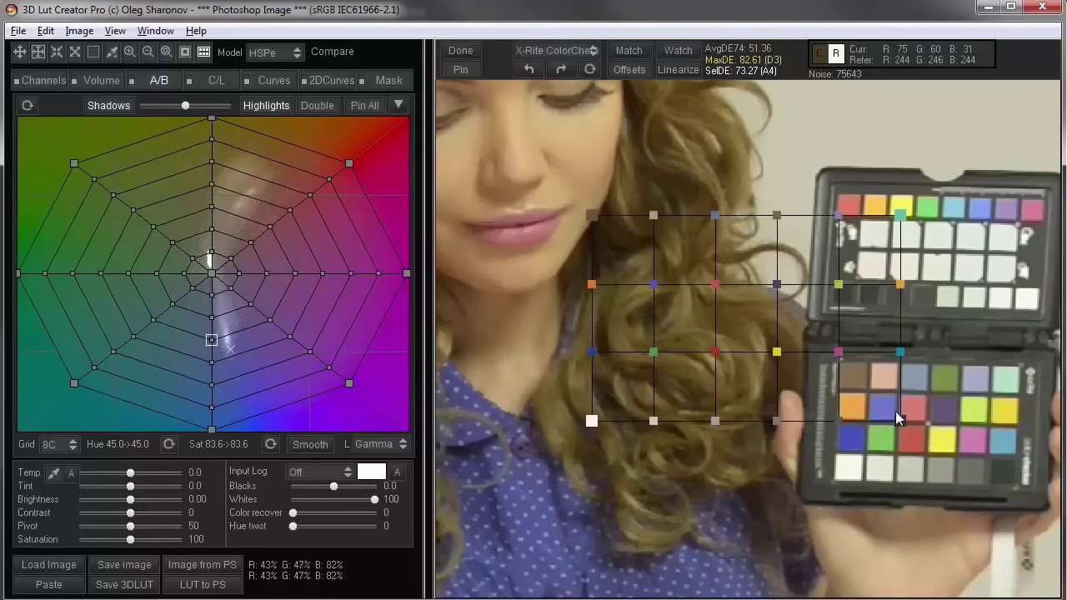
left_click_drag(902, 418, 1000, 471)
left_click_drag(900, 215, 1004, 383)
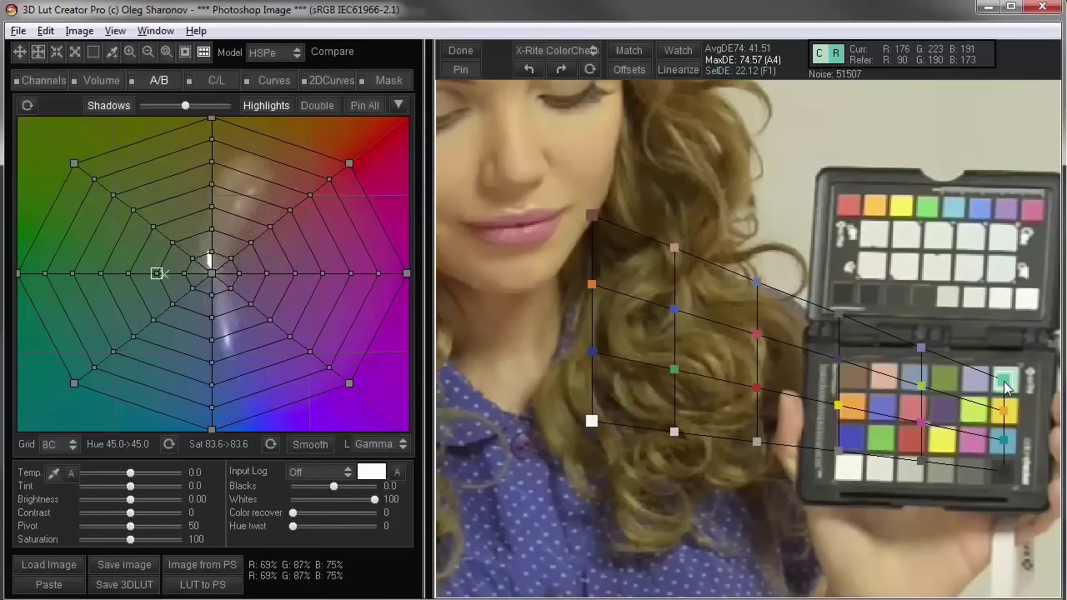
left_click_drag(589, 217, 831, 378)
left_click_drag(591, 420, 850, 472)
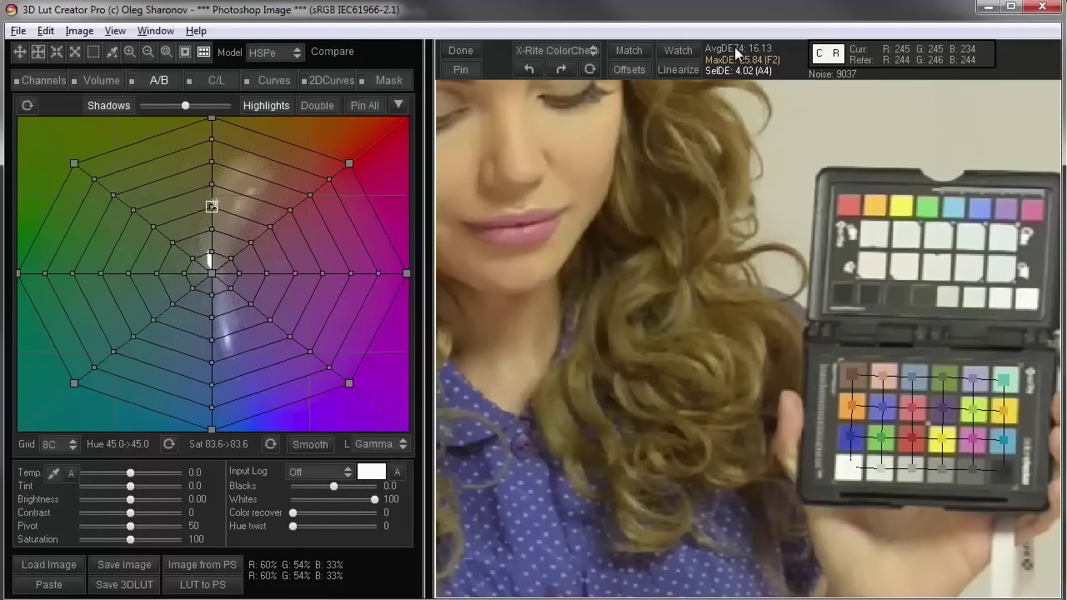
left_click(55, 473)
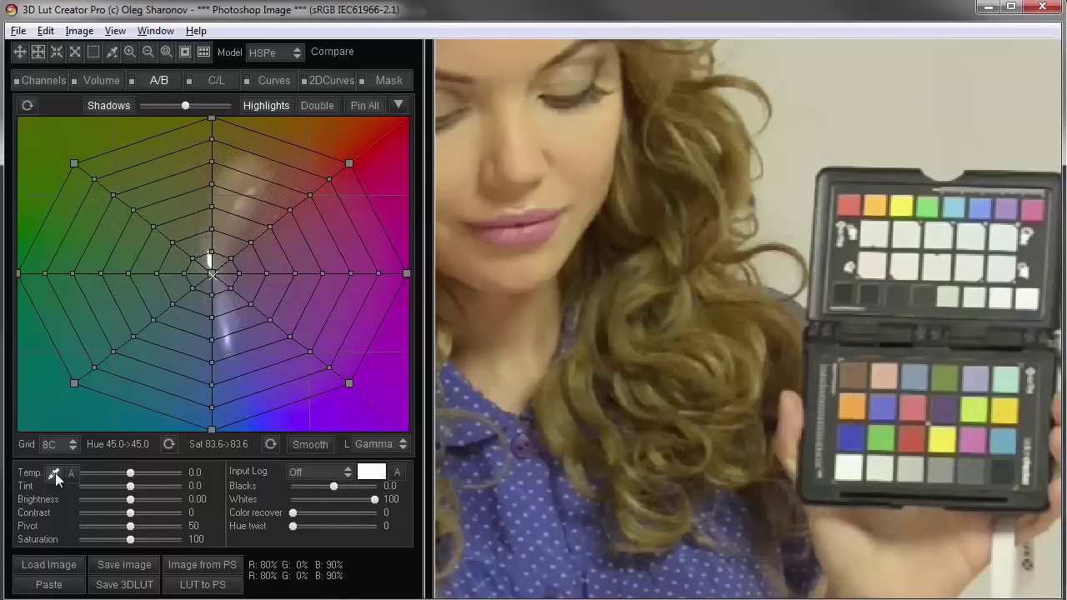
left_click(951, 464)
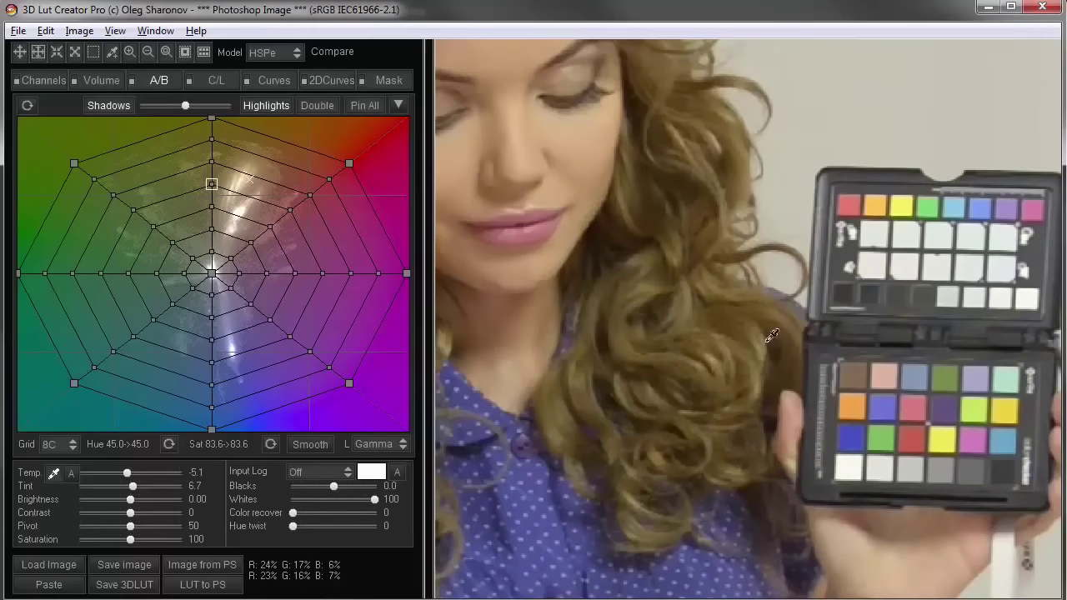
left_click(204, 51)
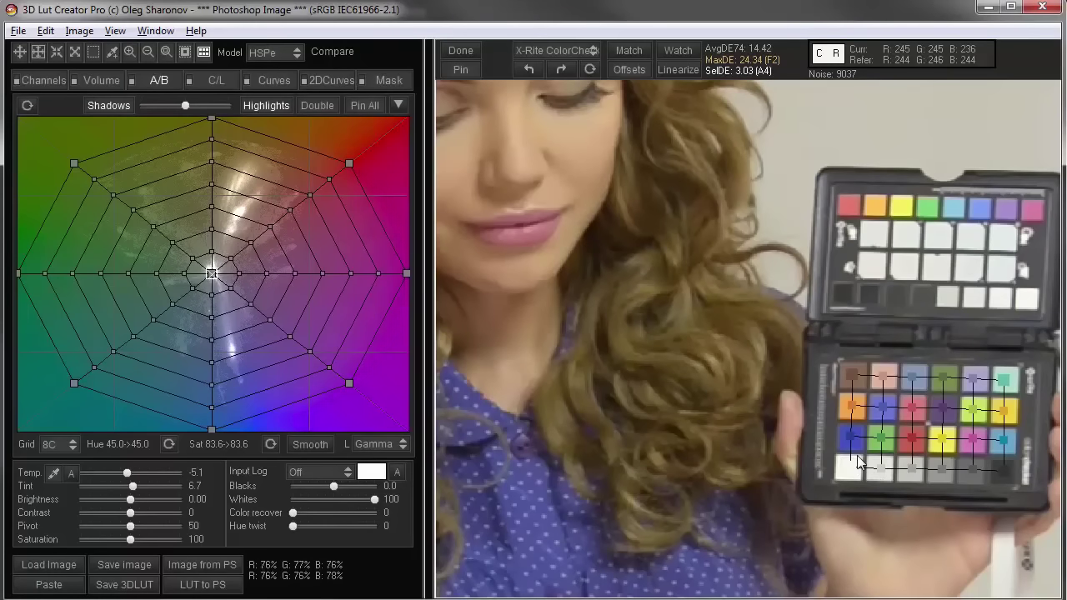
double_click(128, 473)
double_click(132, 485)
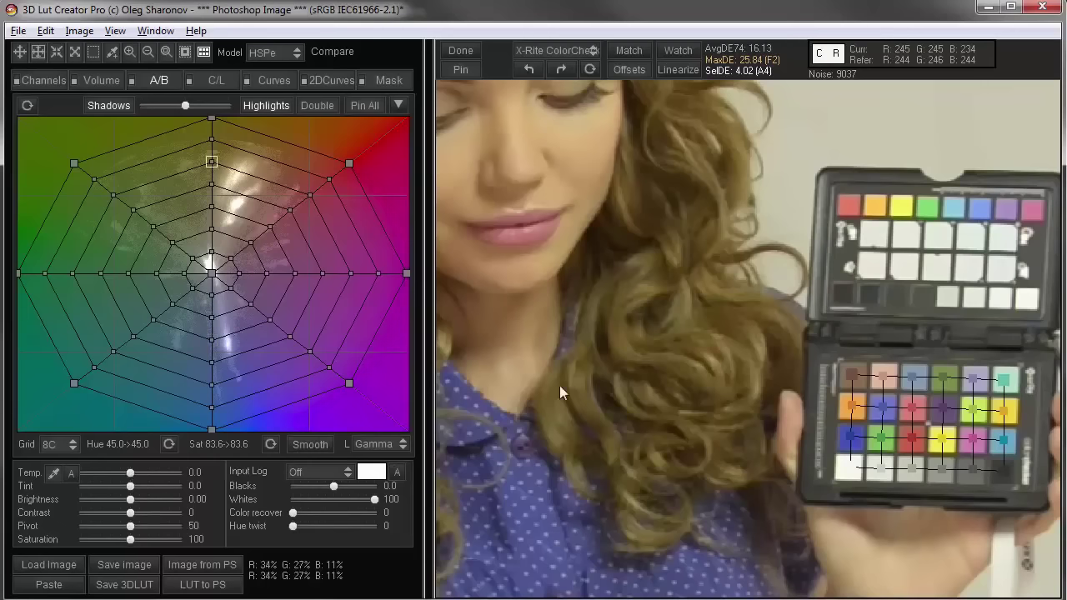
In Curves, use the Grey picker on three grey chart patches to add Red curve points.
left_click(256, 81)
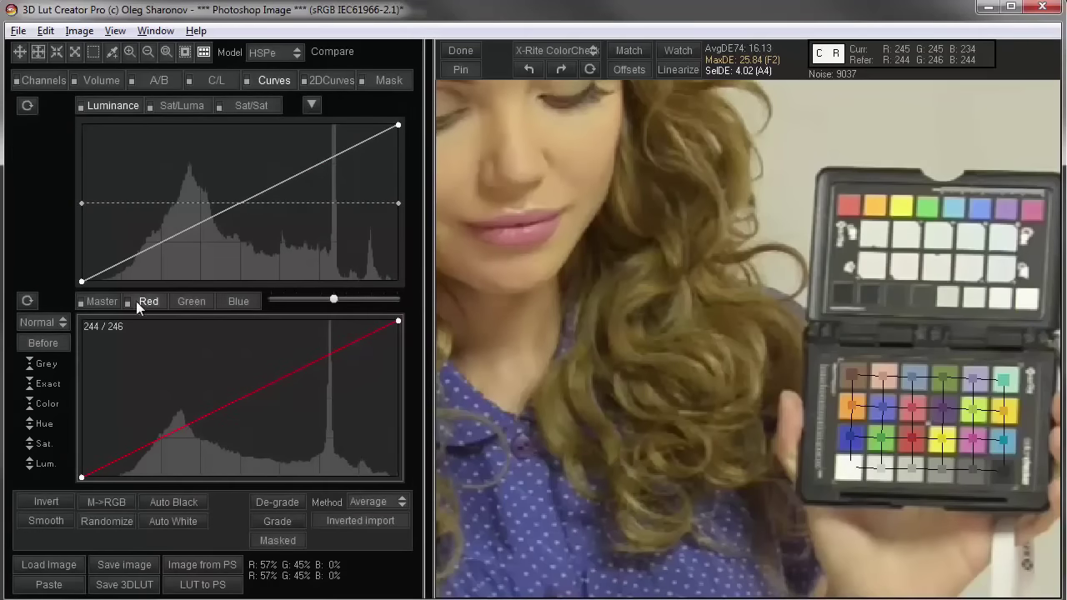
left_click(46, 363)
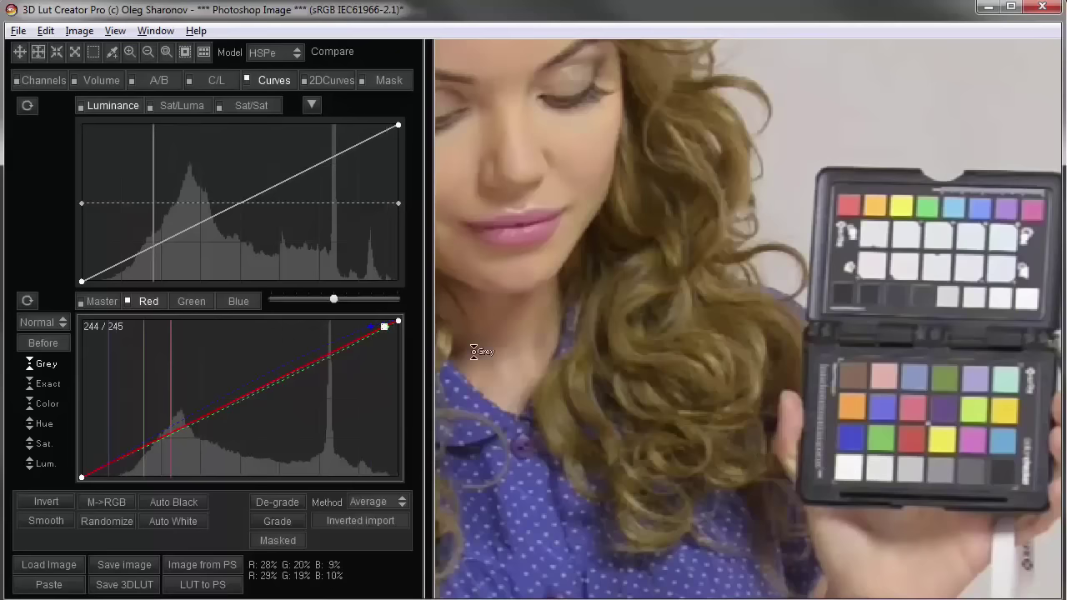
left_click(910, 469)
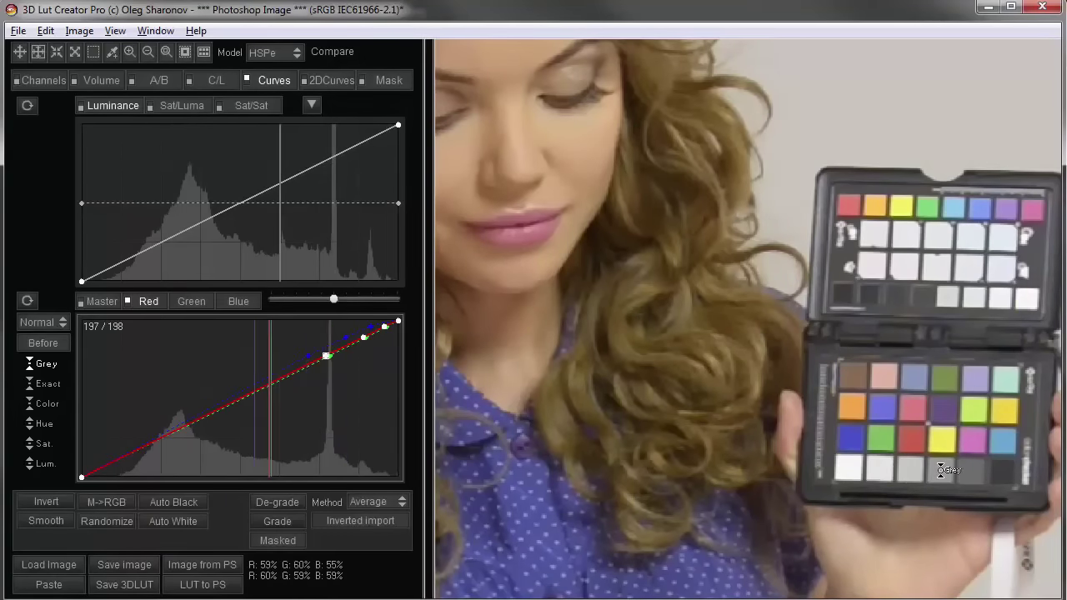
left_click(971, 471)
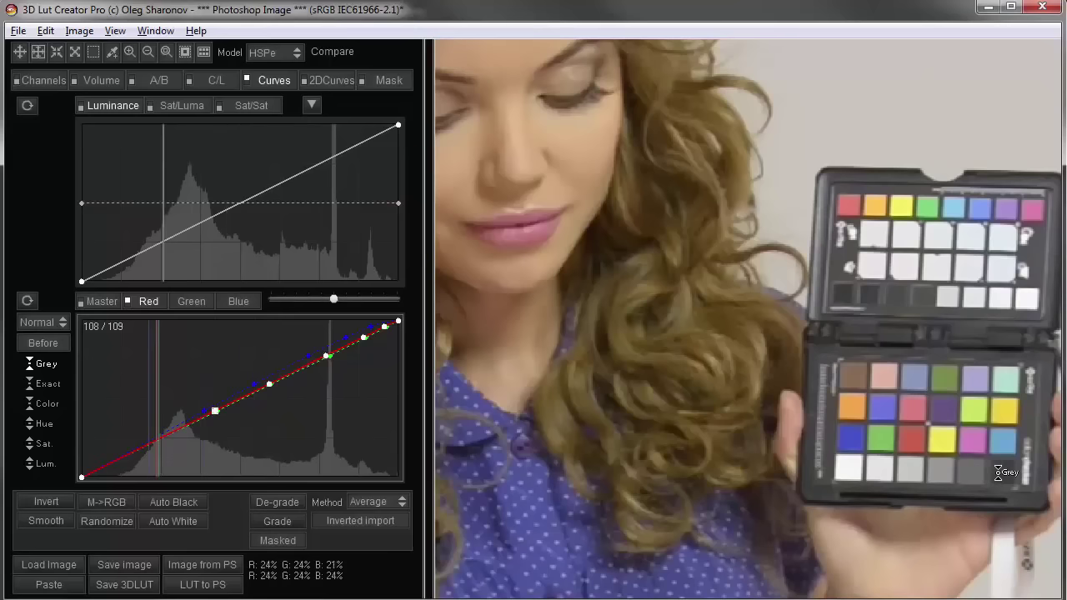
left_click(999, 471)
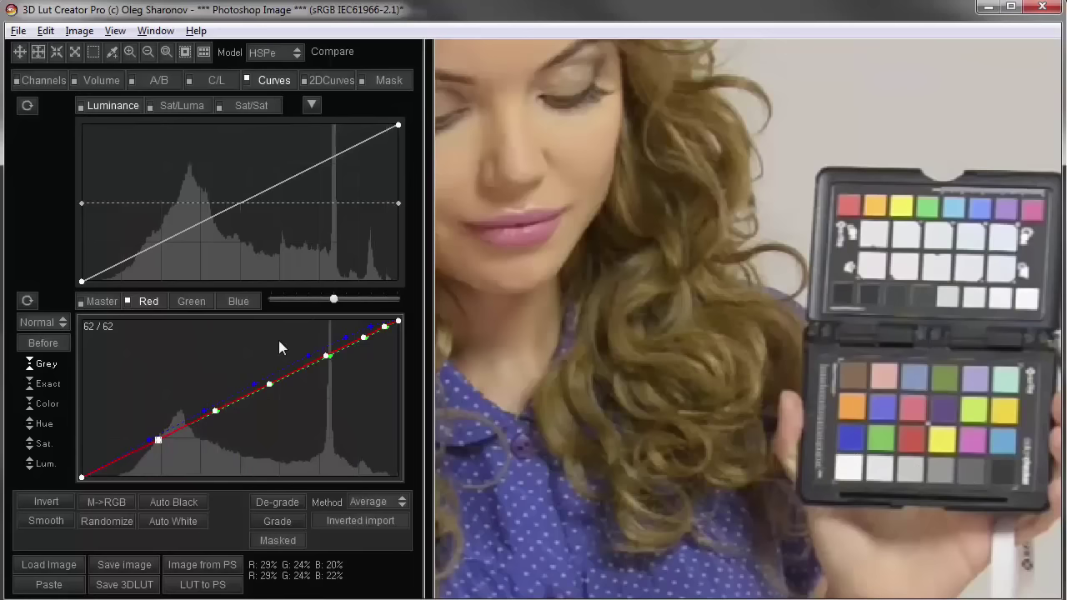
left_click(205, 53)
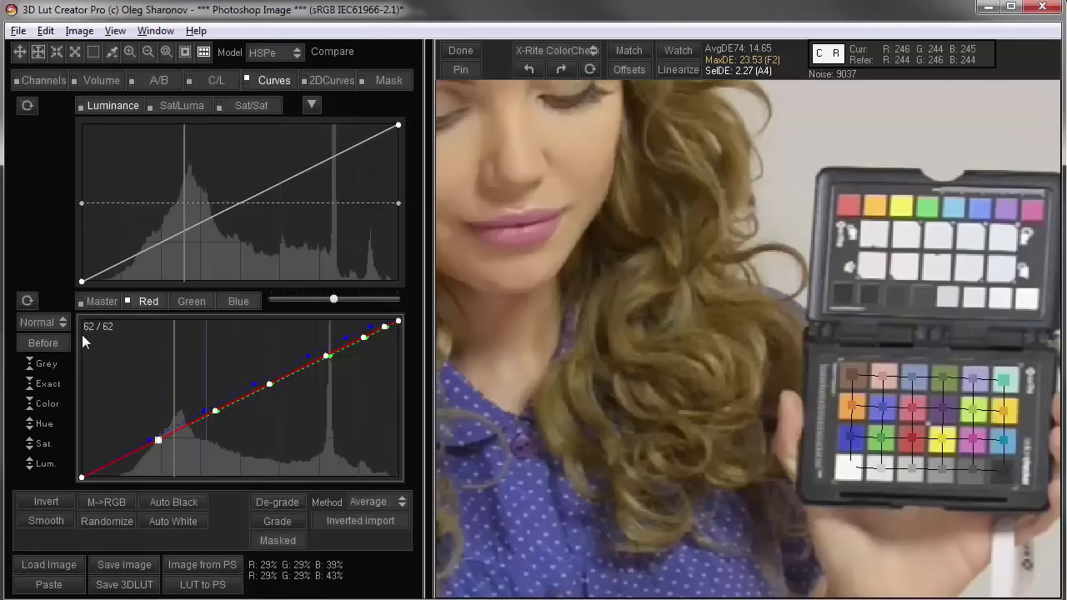
Reset the Red curve and exact-match a grey patch to a light-grey target (point 197/192).
left_click(27, 302)
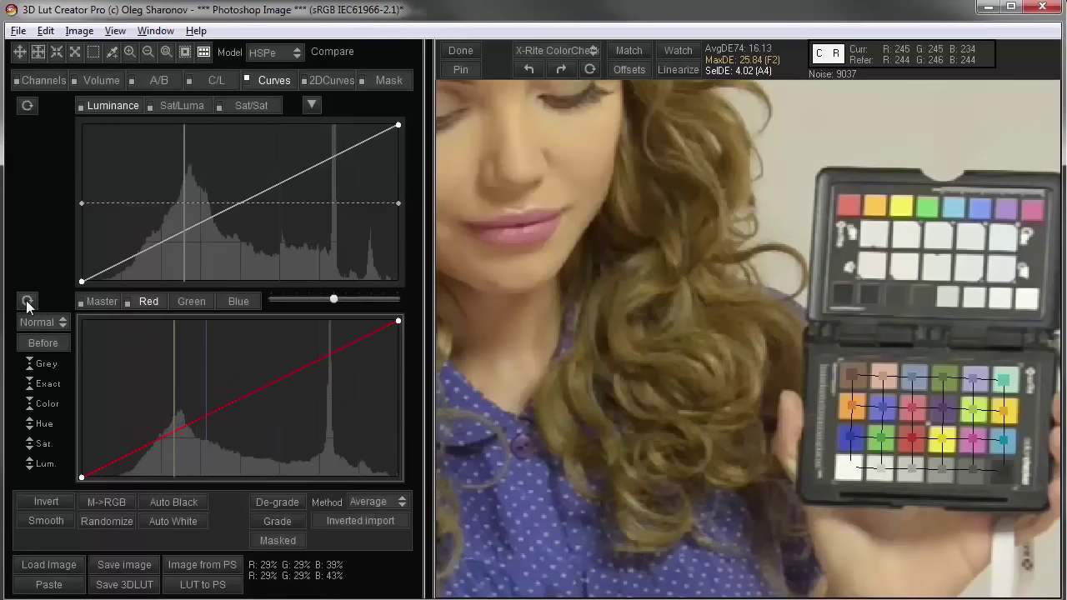
left_click(48, 383)
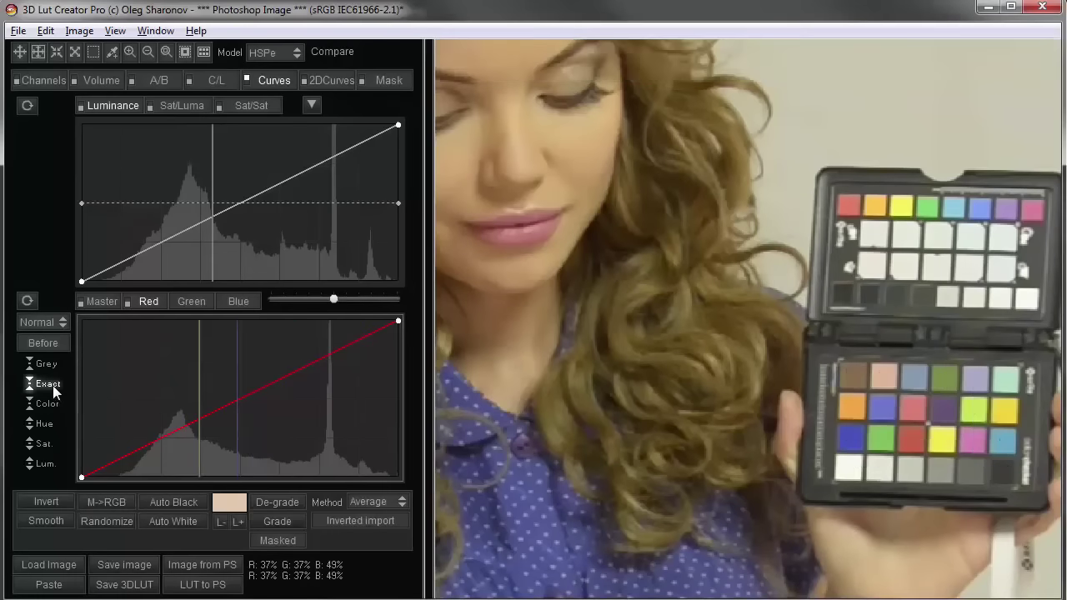
left_click(227, 501)
left_click(871, 365)
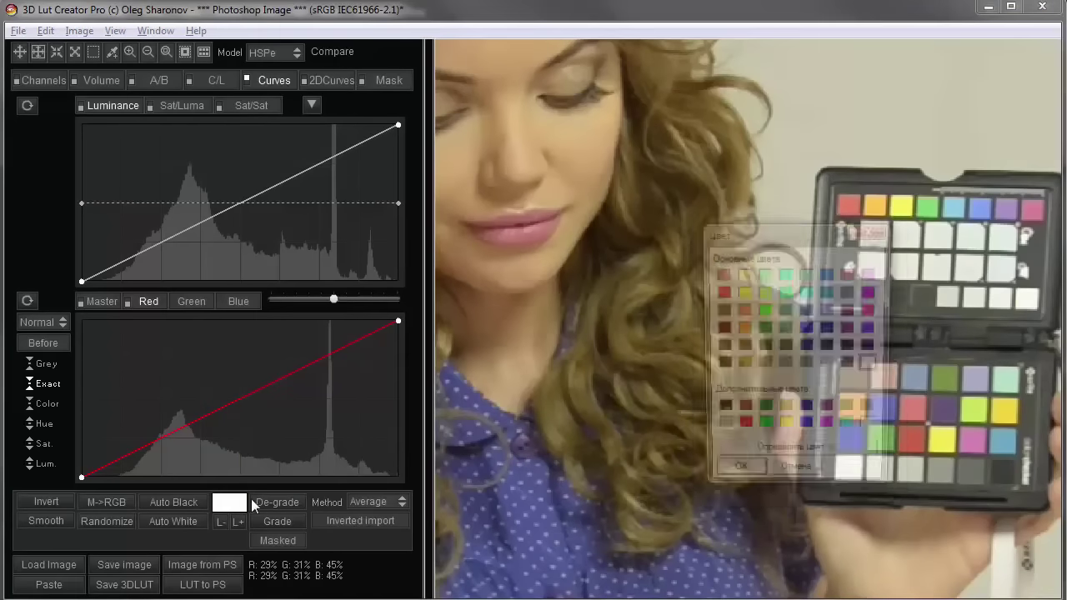
left_click(828, 365)
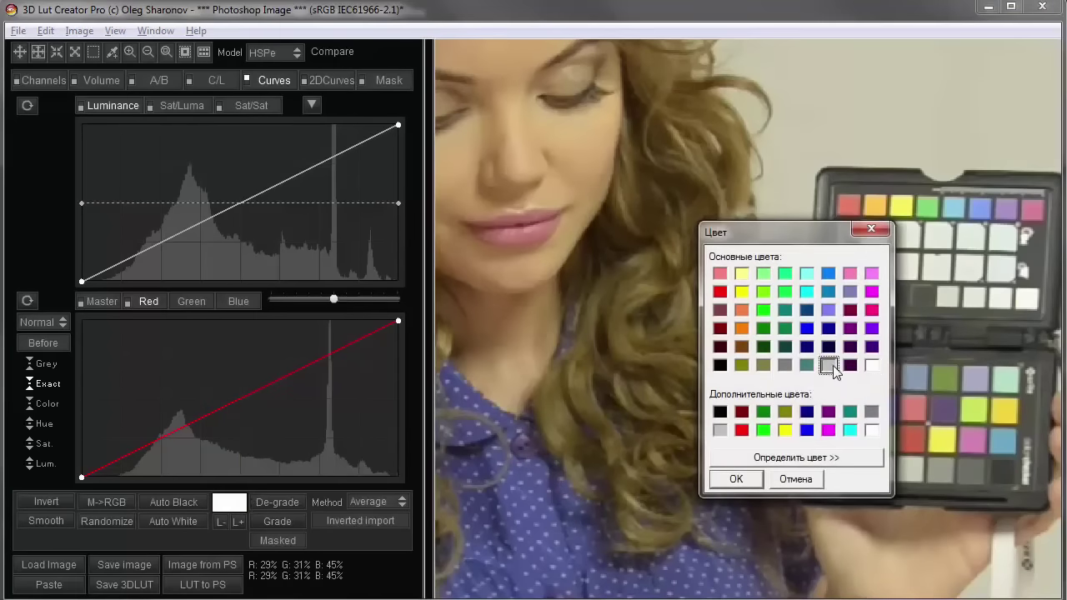
left_click(737, 479)
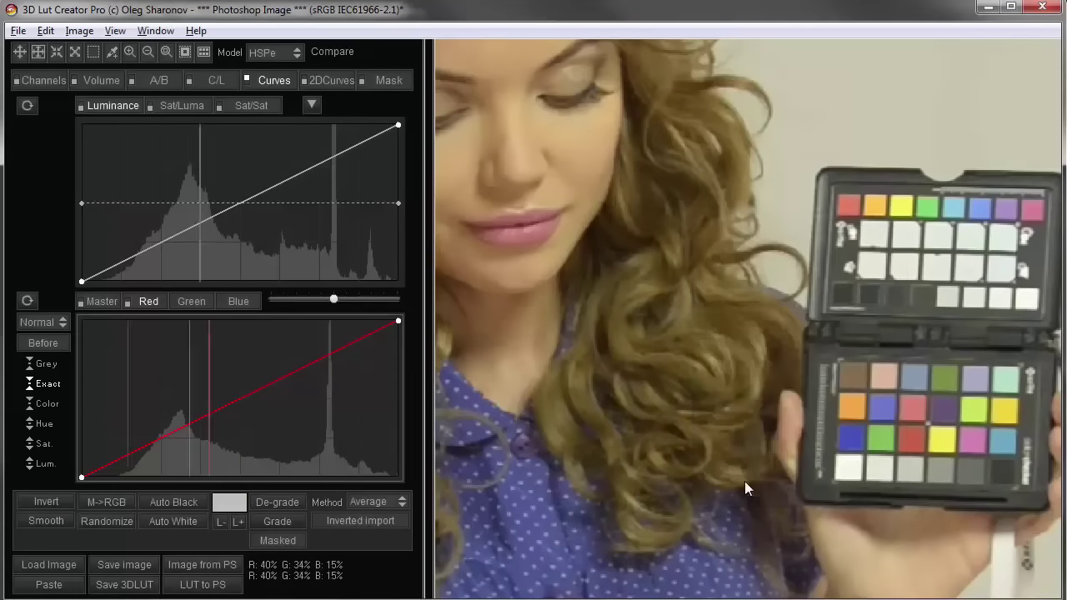
left_click(910, 467)
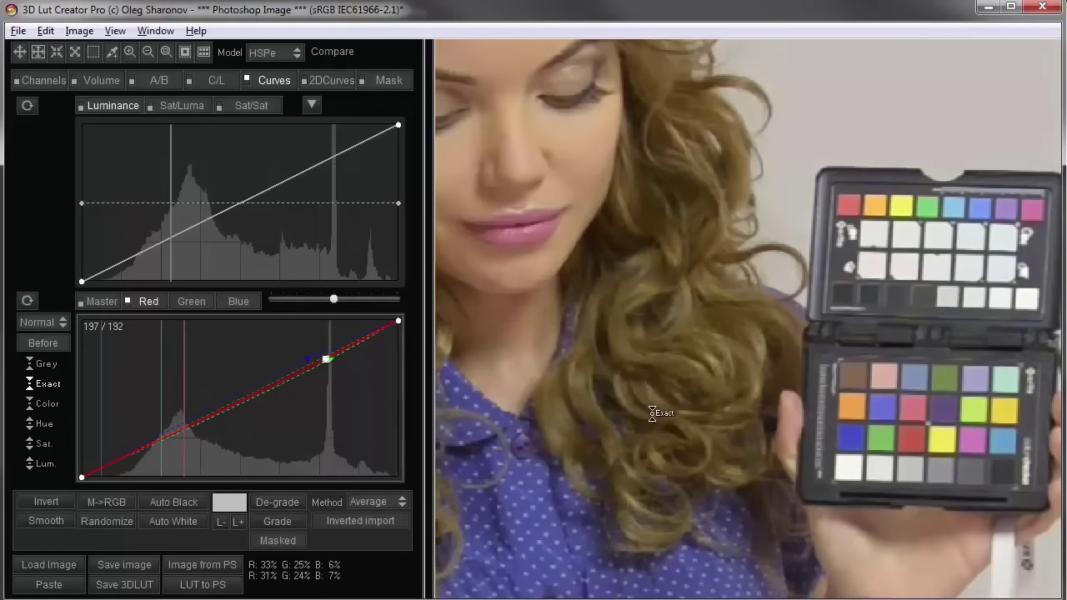
Cancel the target-colour dialog and re-show the checker grid to read average error 12.93.
left_click(234, 501)
left_click(795, 479)
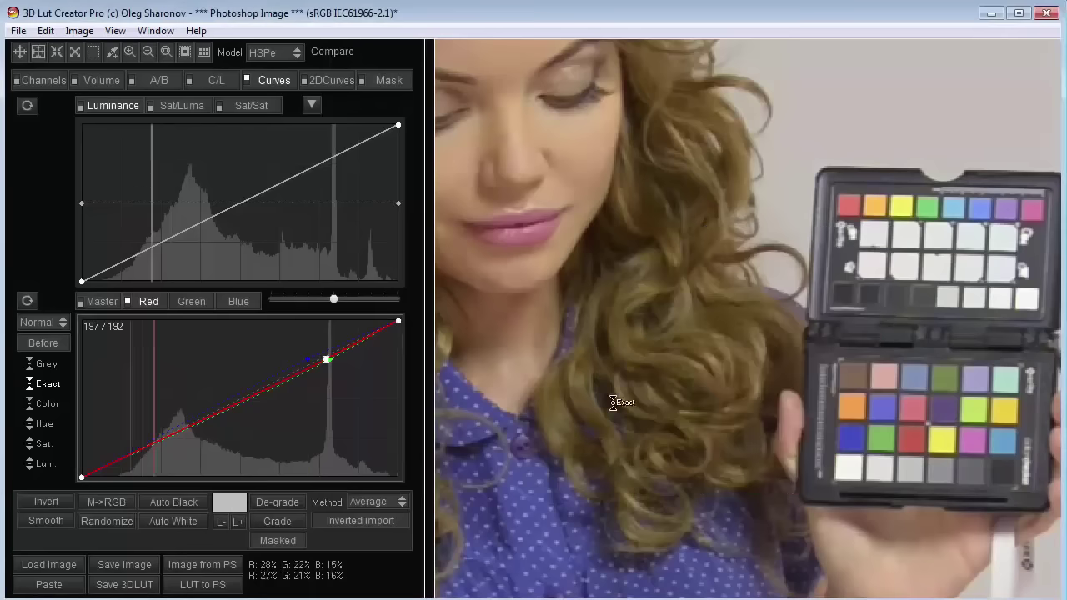
left_click(203, 52)
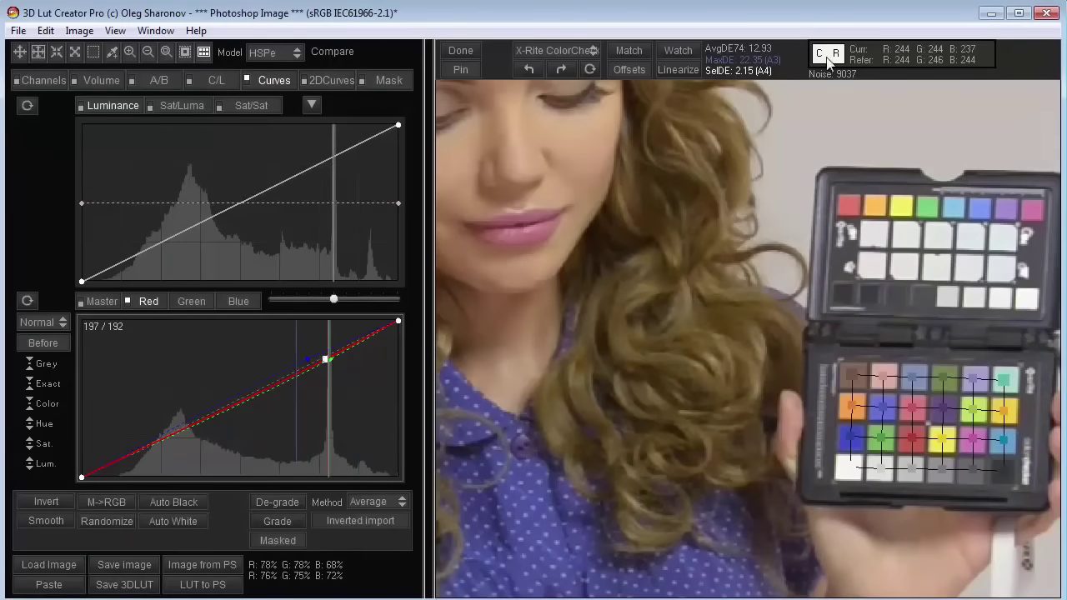
left_click(460, 50)
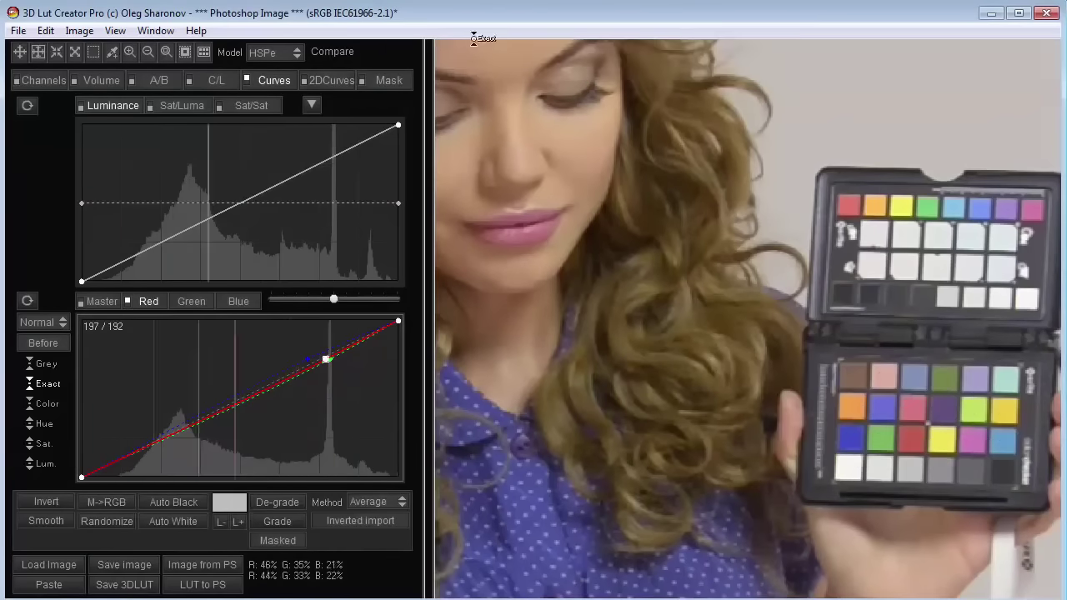
left_click(205, 51)
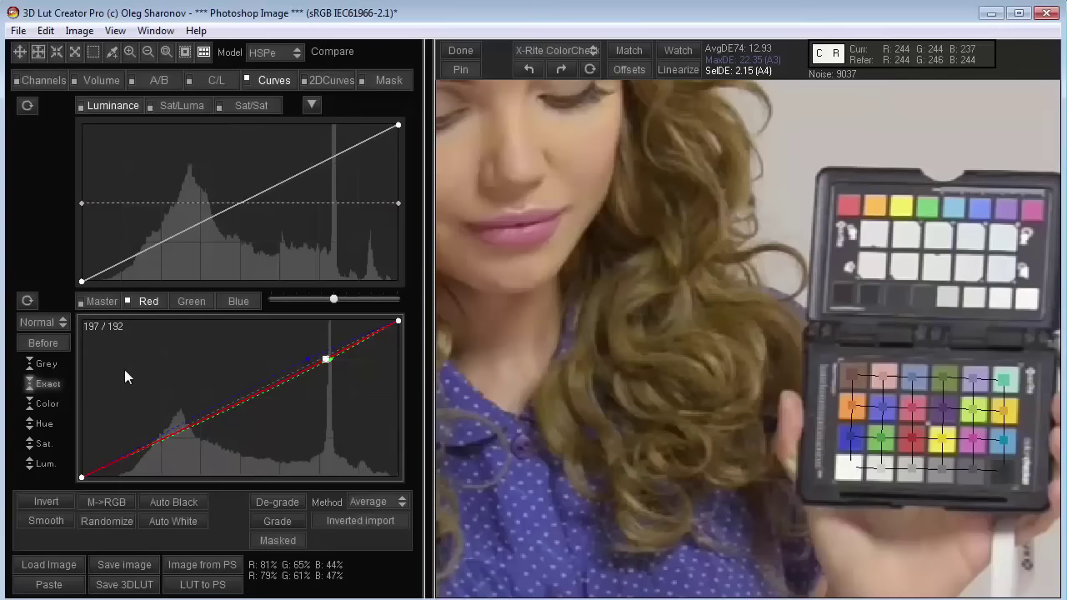
Reset the Red curve, then in Exact mode drag it down at the patch, cutting AvgDE74 to 11.53.
left_click(463, 70)
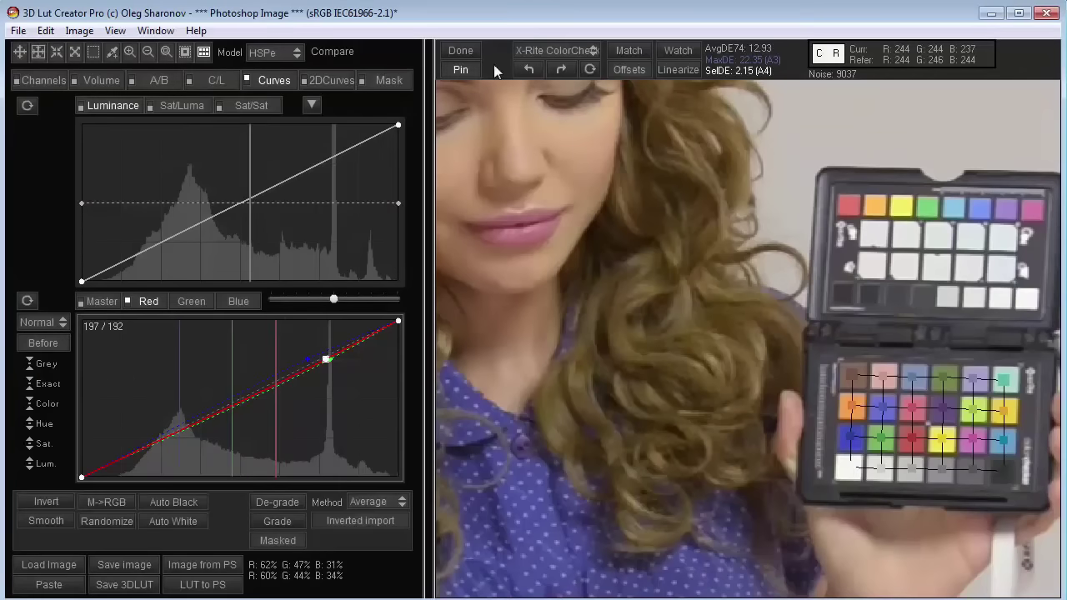
left_click(27, 302)
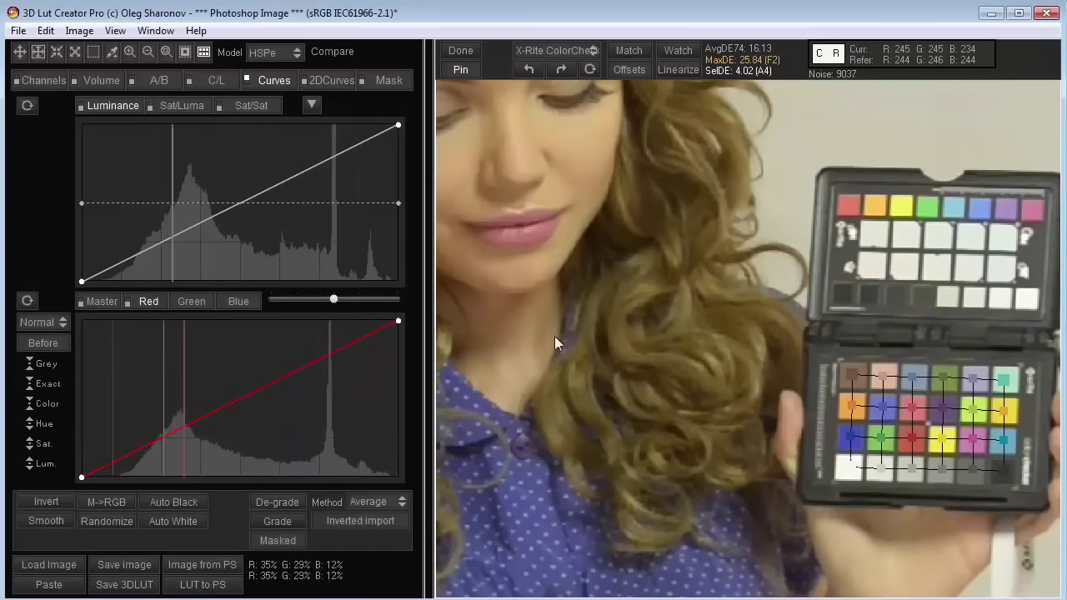
left_click(48, 384)
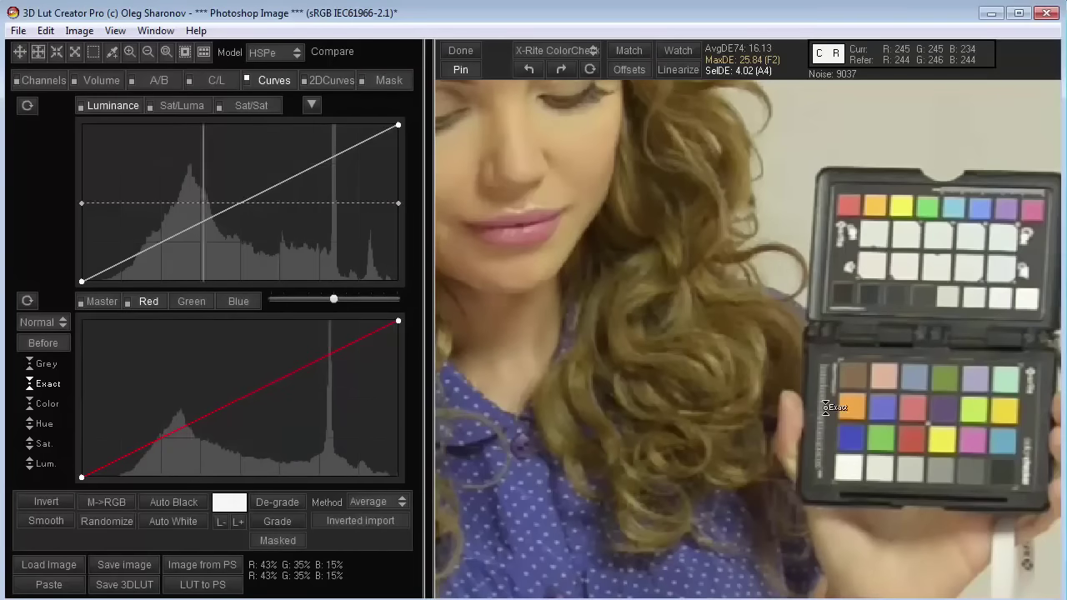
left_click(232, 504)
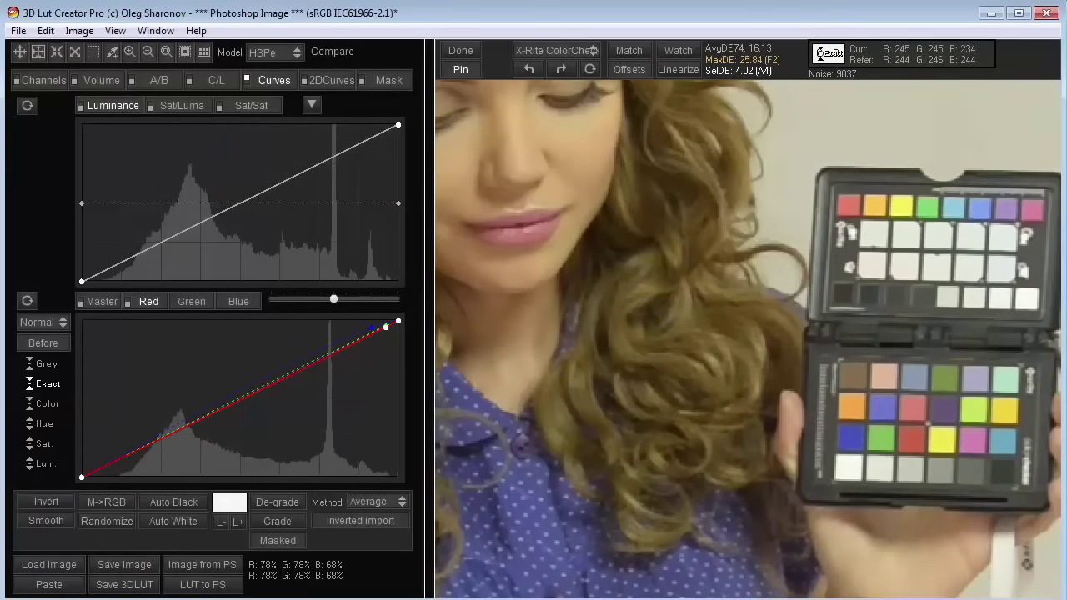
left_click(233, 503)
left_click(204, 53)
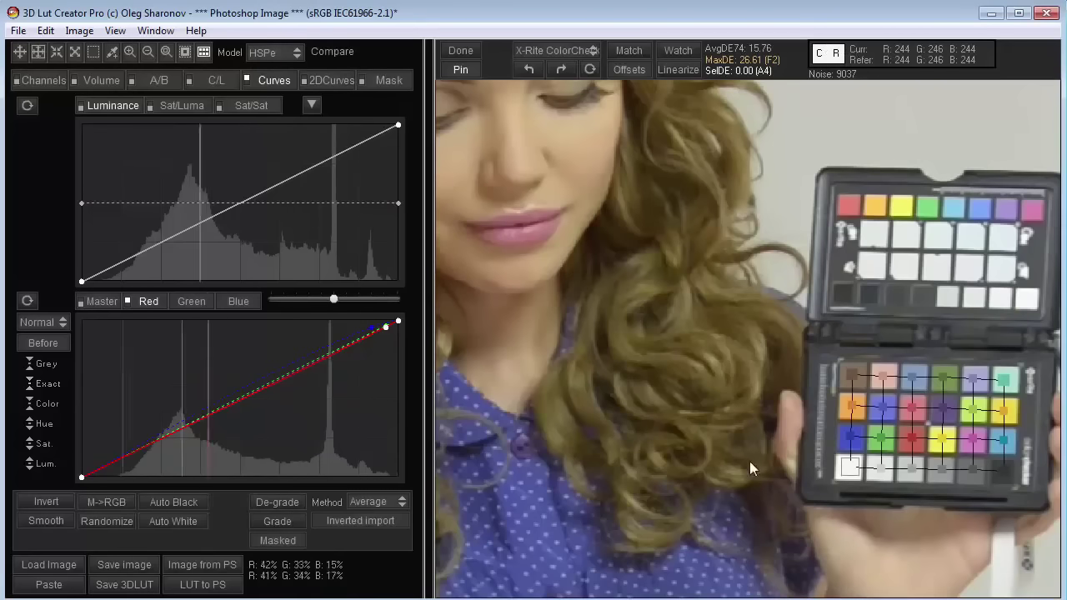
left_click(36, 387)
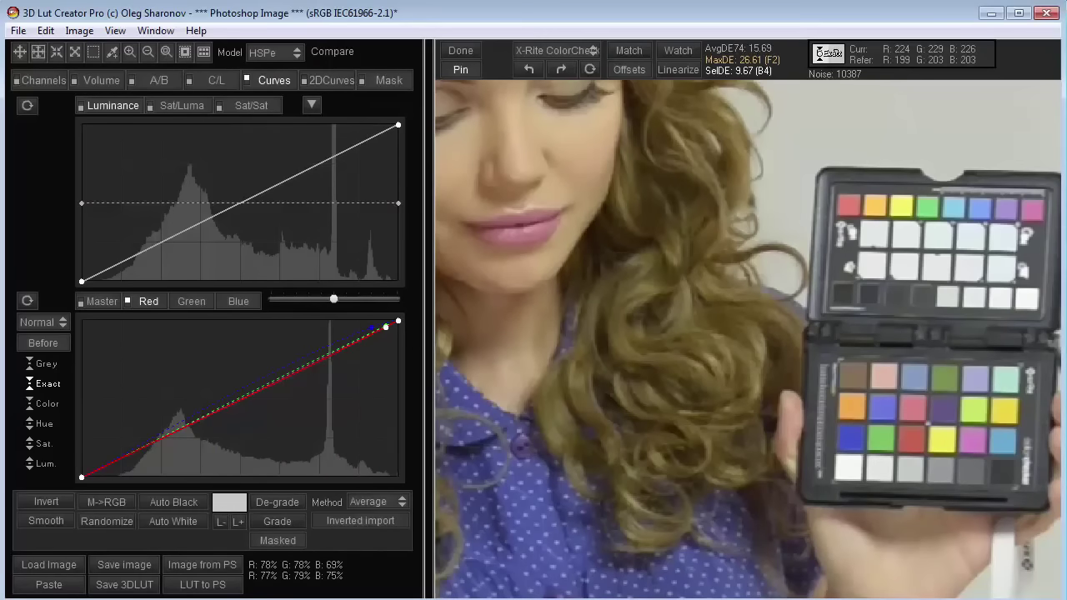
left_click_drag(362, 338, 362, 354)
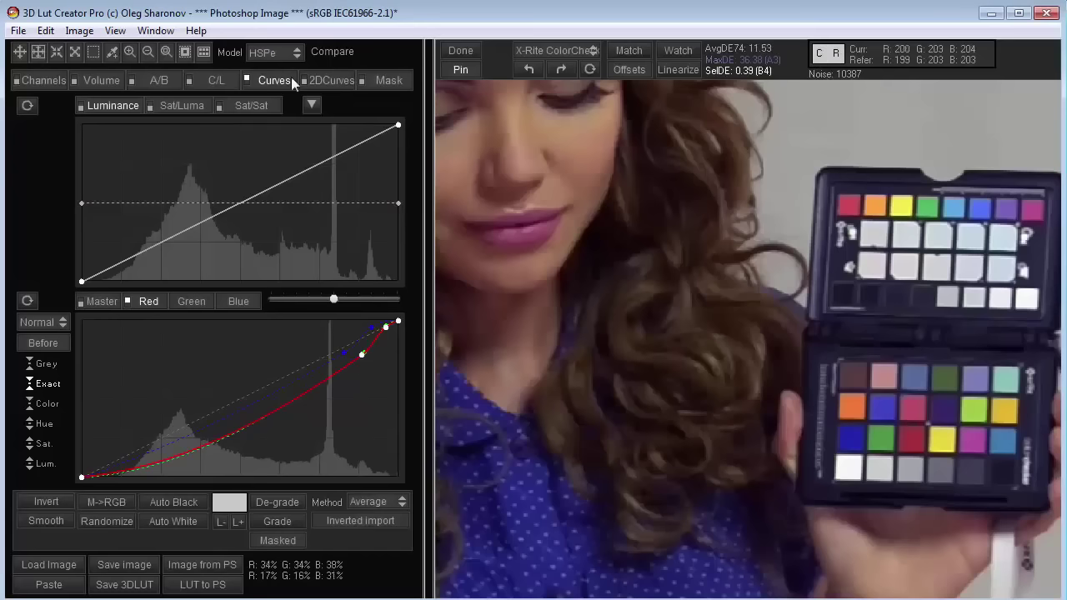
left_click(204, 52)
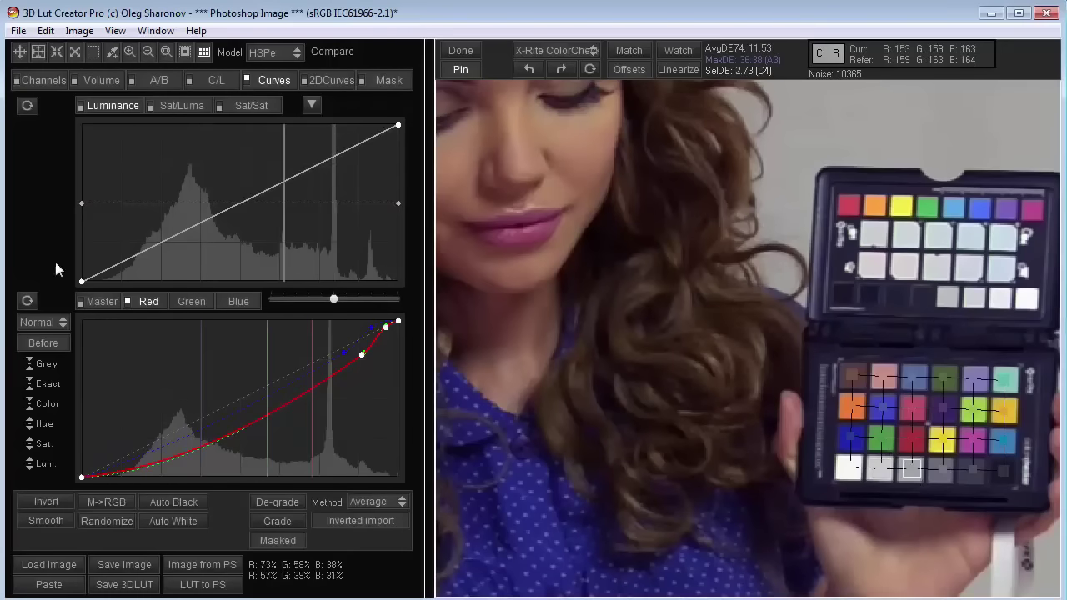
Add exact-match Red curve points for several more patches, including black, reducing AvgDE74 to 7.52.
left_click(43, 380)
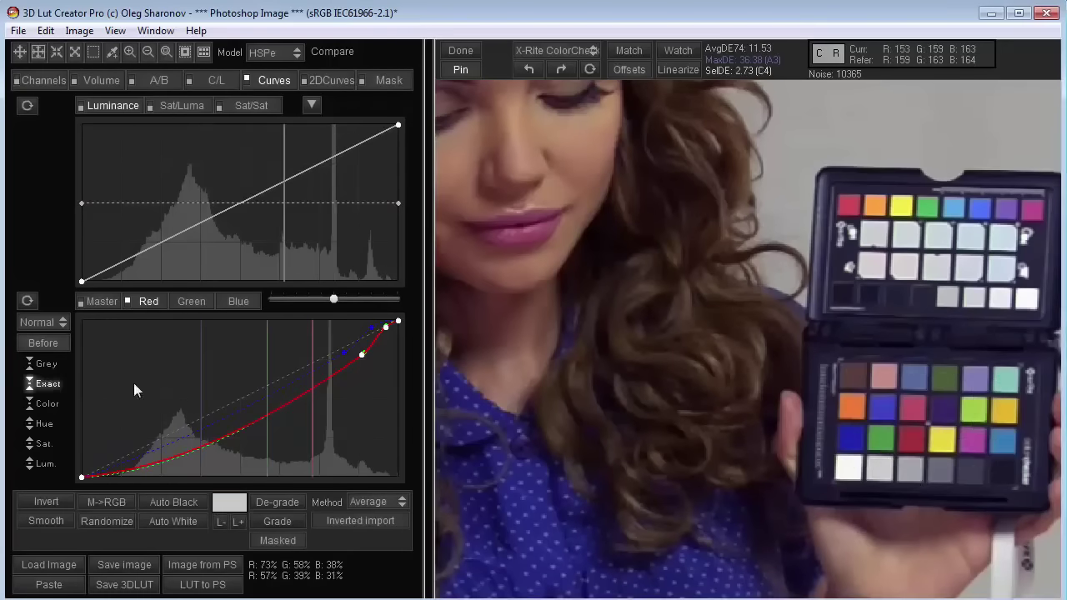
left_click(819, 52)
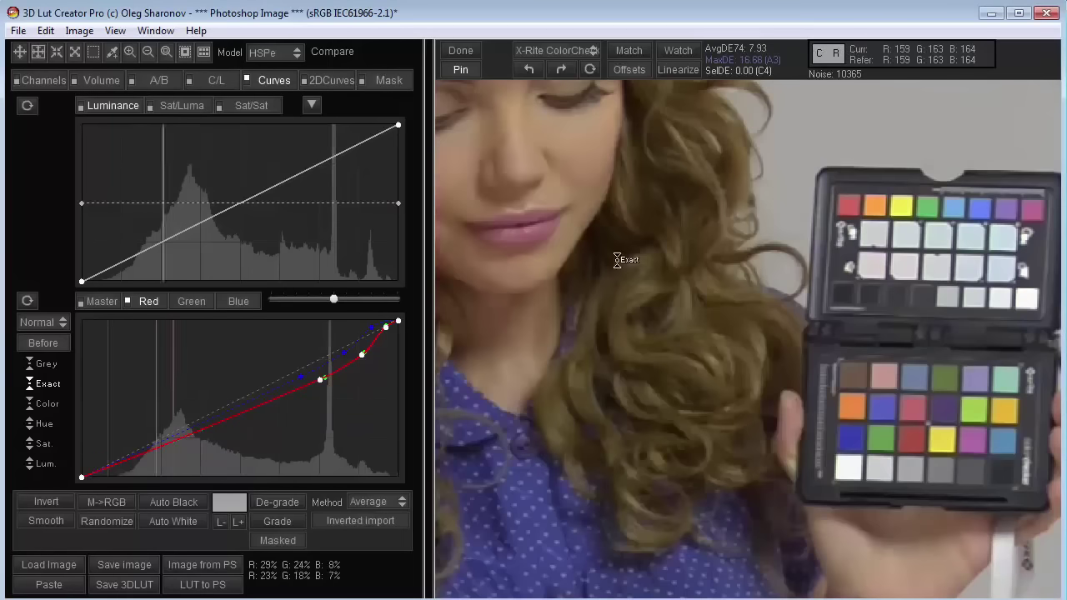
left_click(204, 52)
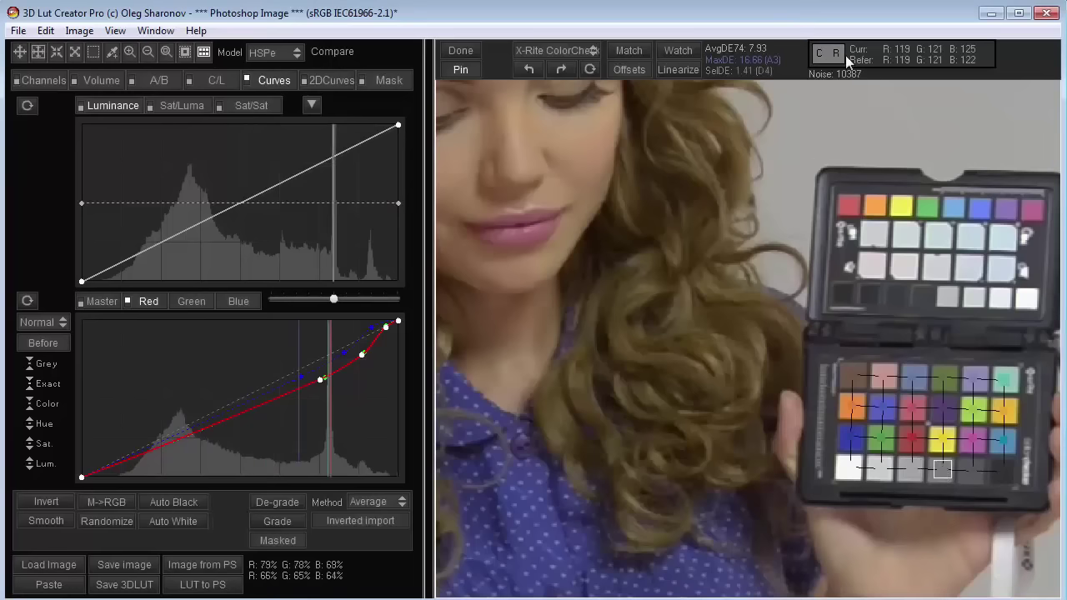
left_click(58, 386)
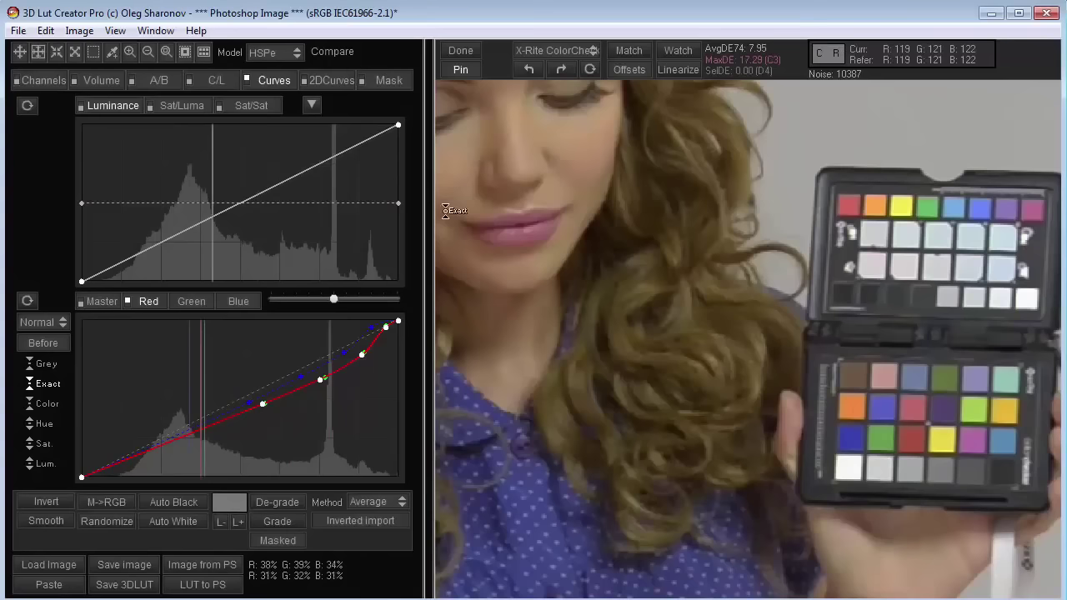
left_click(205, 53)
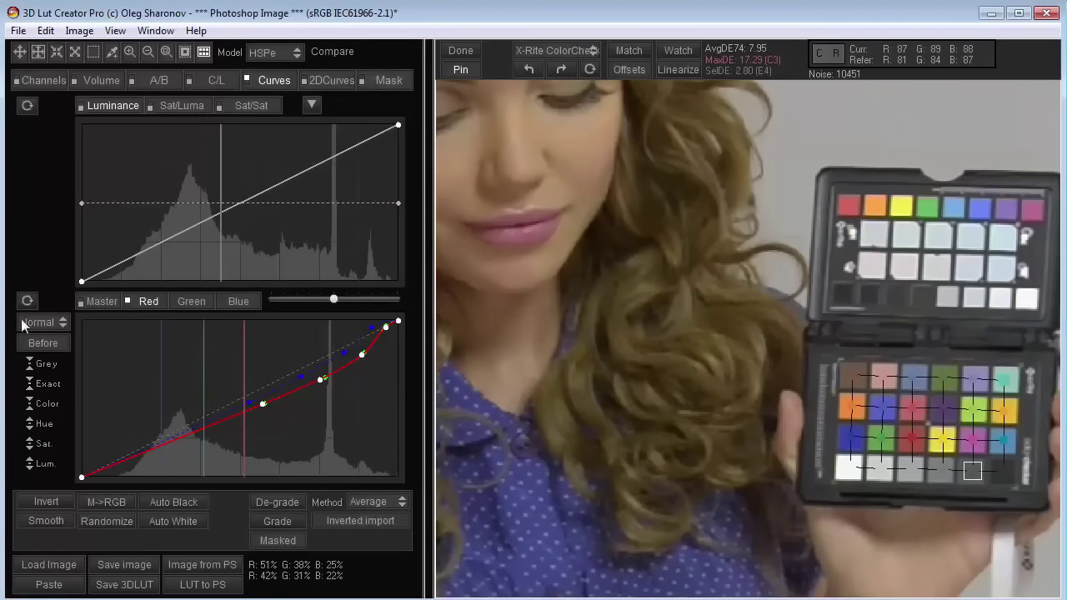
left_click(42, 384)
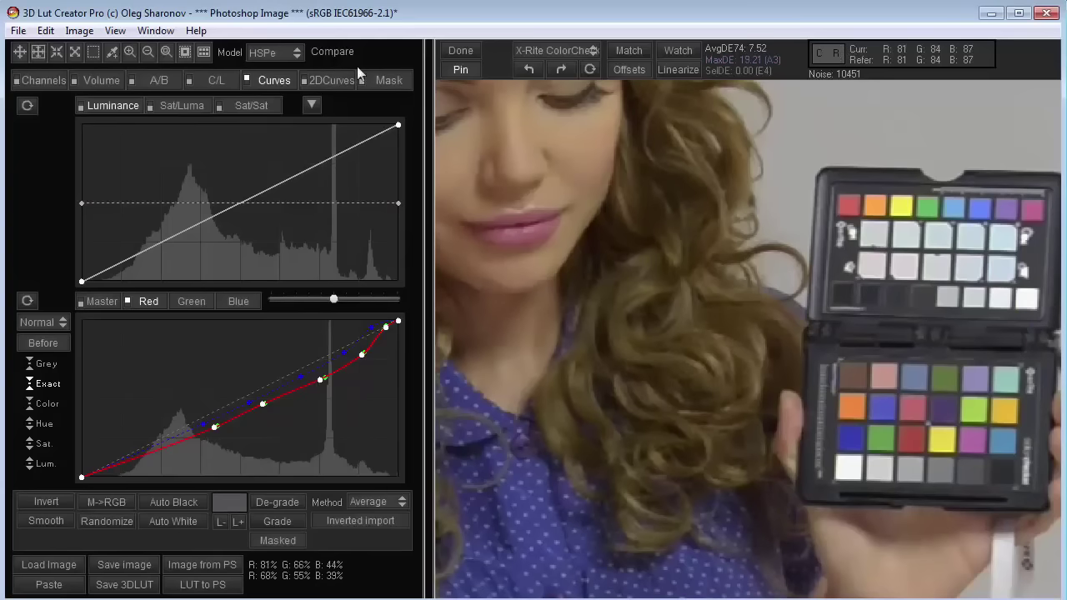
left_click(204, 50)
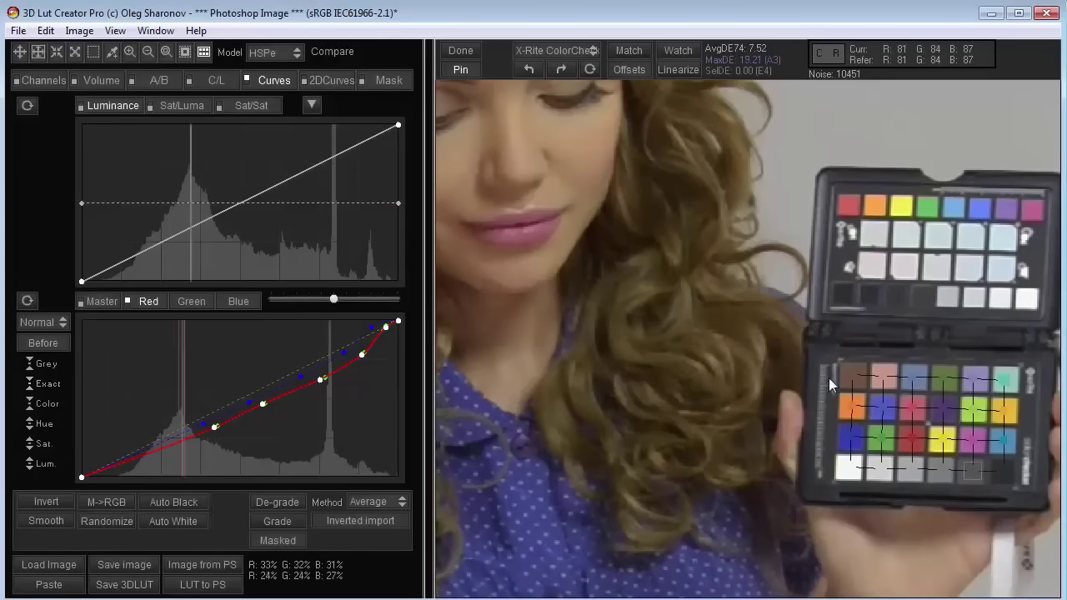
left_click(1005, 470)
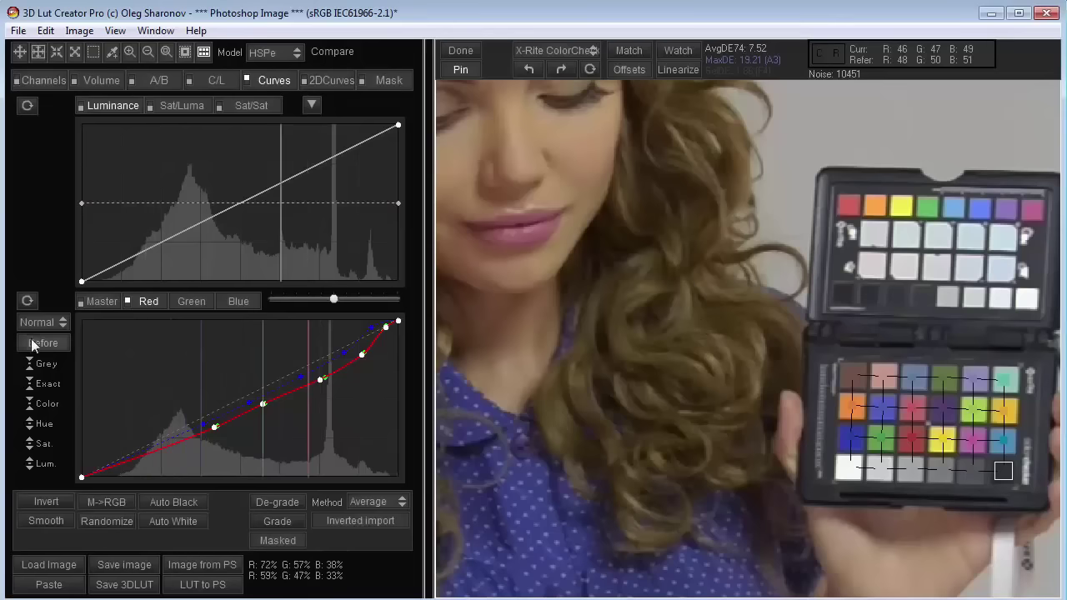
left_click(39, 383)
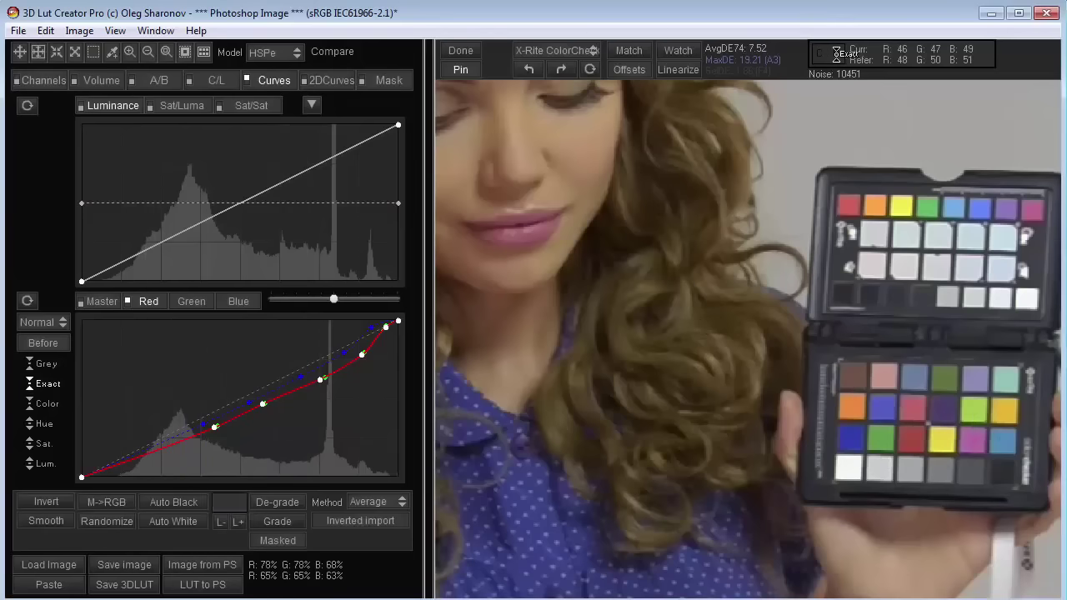
Add a shadow point to the Red curve for AvgDE74 7.31, comparing with Curves toggled off and on.
left_click(159, 448)
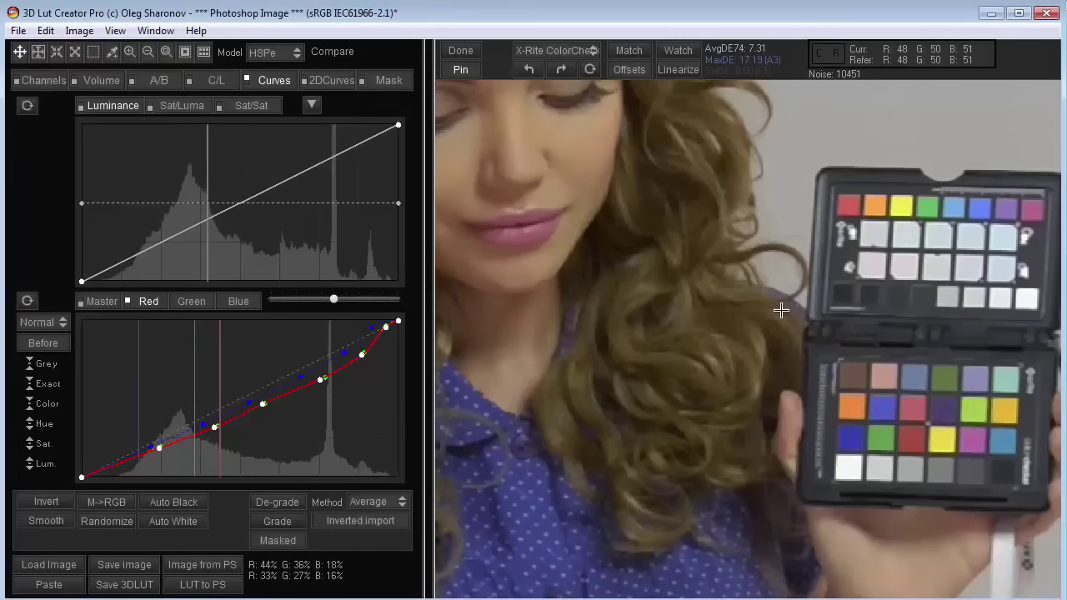
scroll(777, 309, "down", 5)
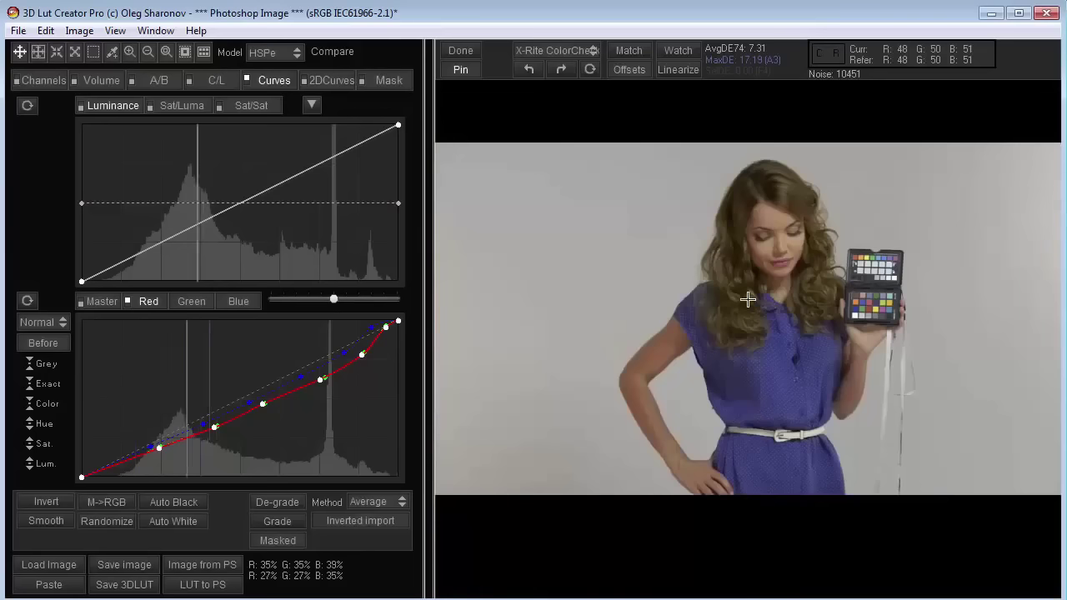
left_click(247, 79)
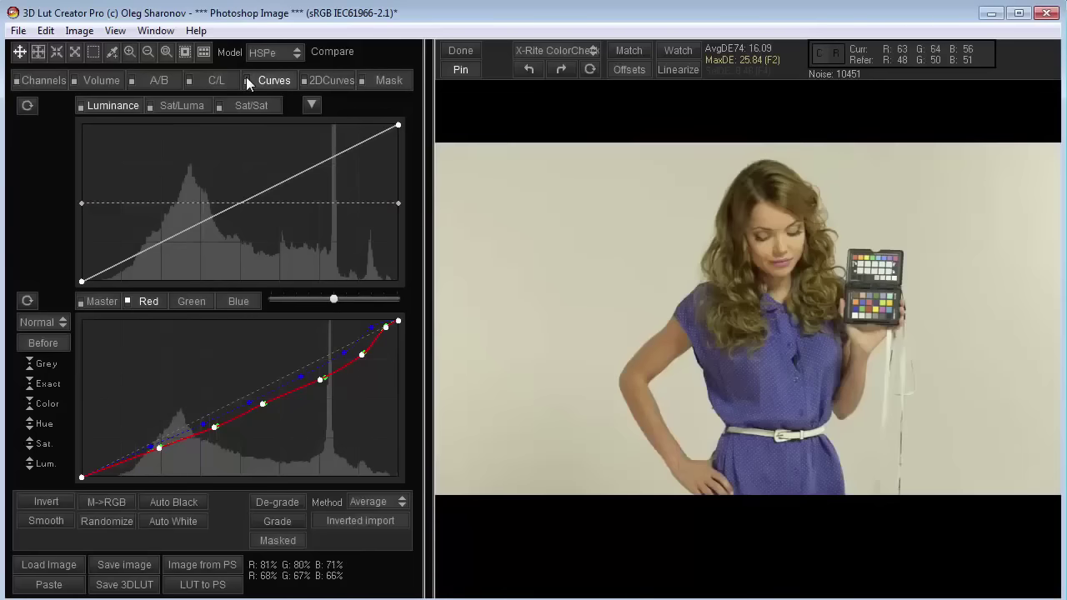
left_click(247, 79)
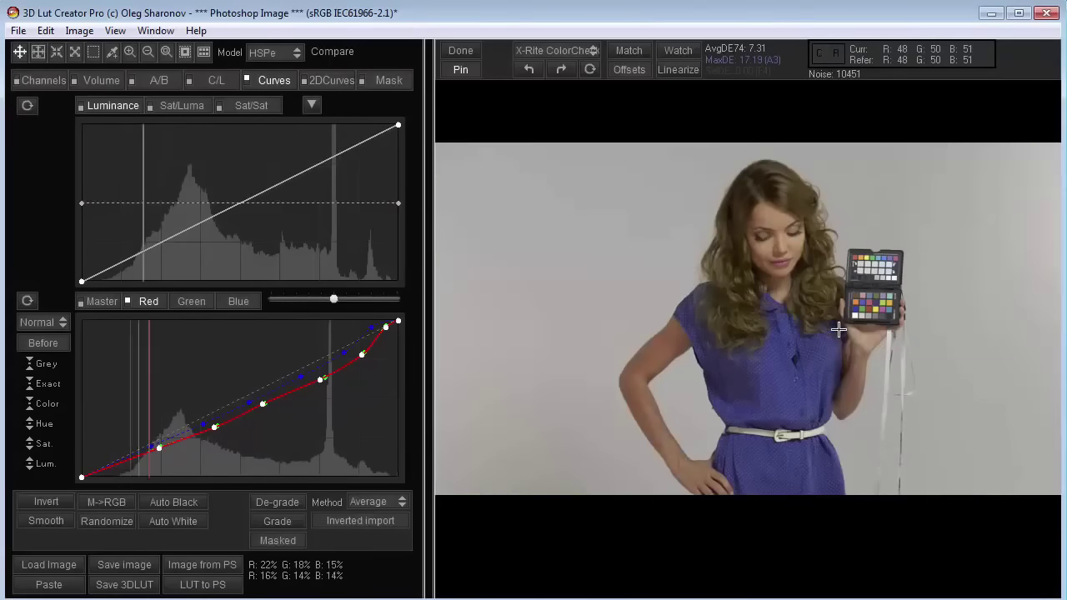
scroll(734, 312, "up", 3)
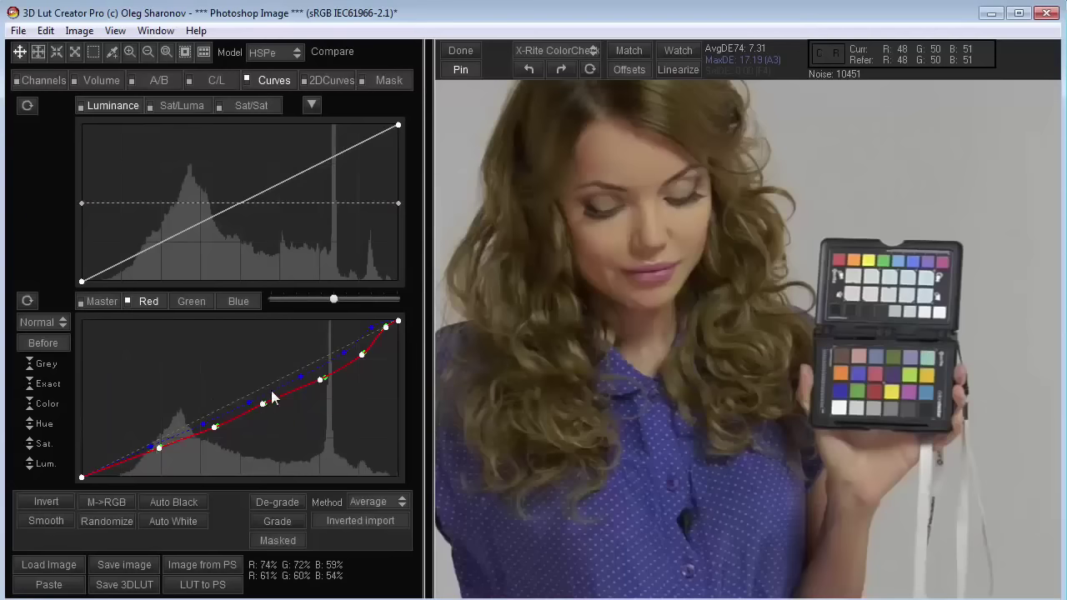
Reset the Red curve and auto-fit it with Linearize to AvgDE74 7.58, then show Channels.
left_click(28, 302)
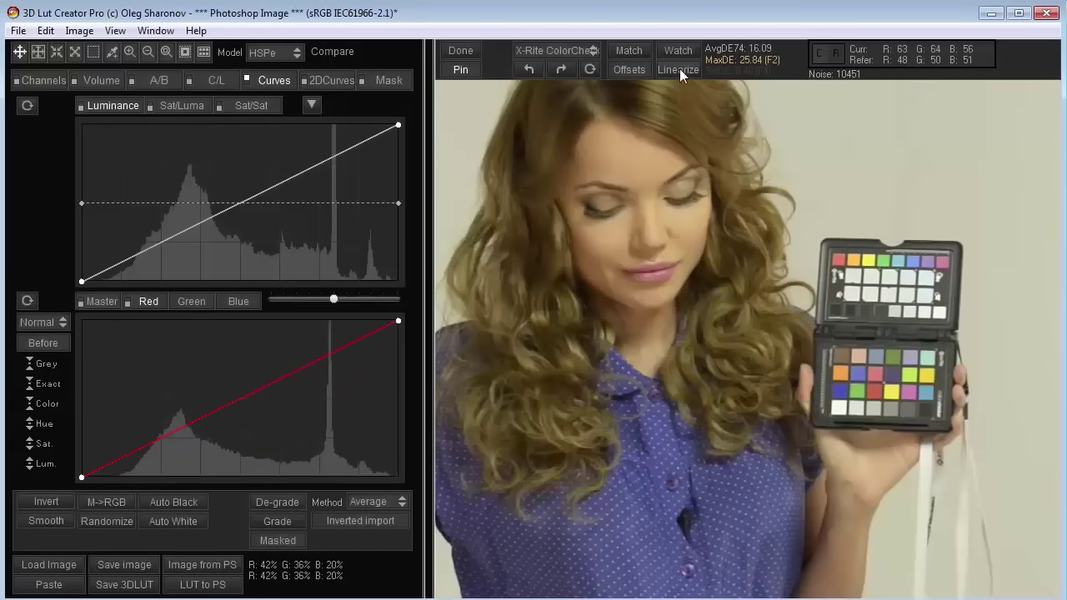
left_click(679, 68)
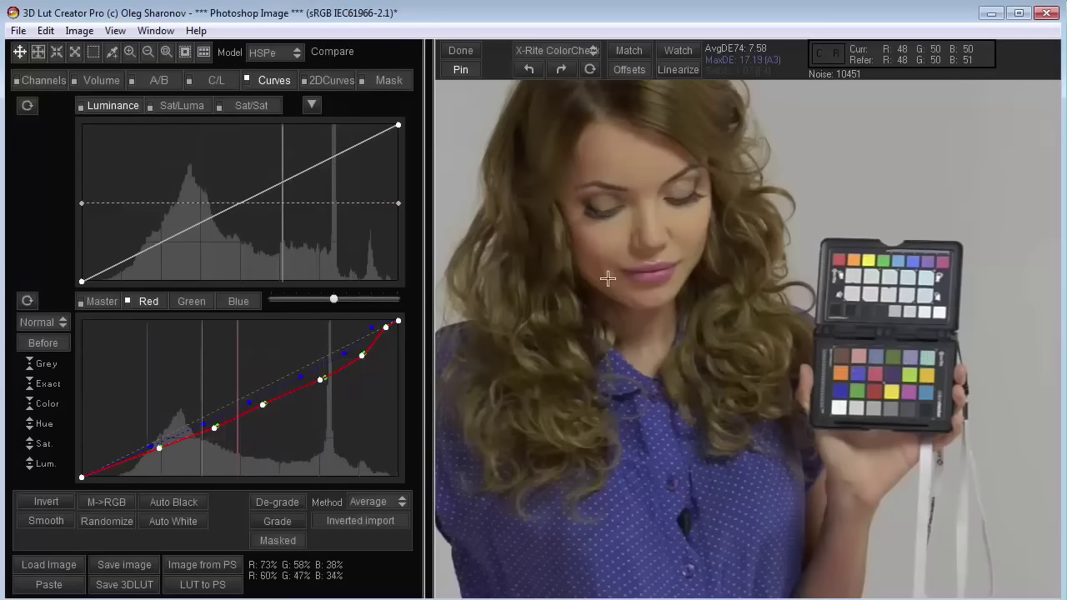
left_click(44, 83)
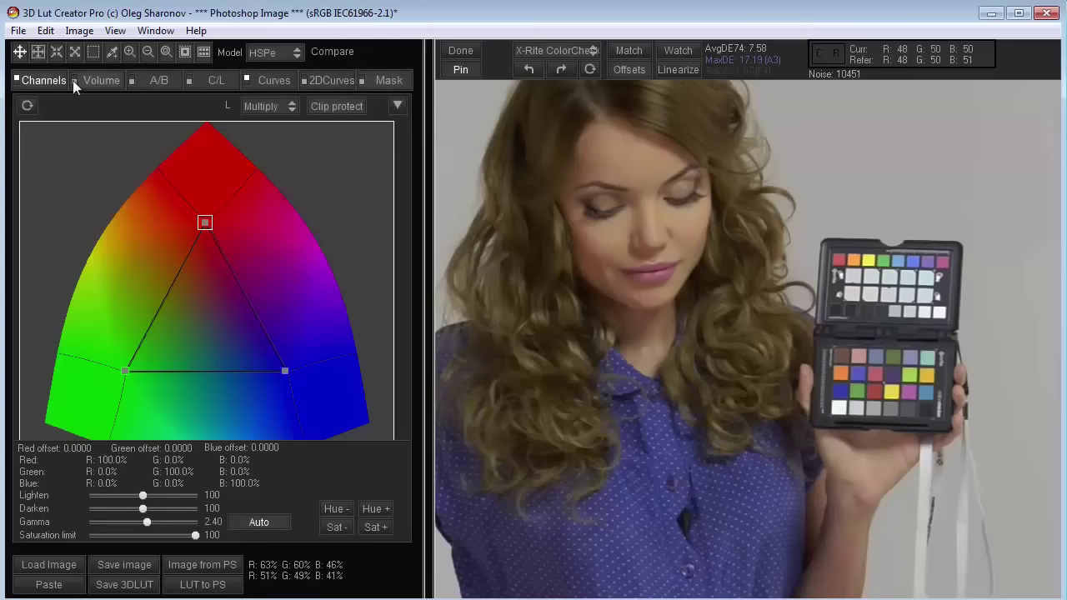
On the Mask page, set the External 3DLUT placement to Input.
left_click(402, 81)
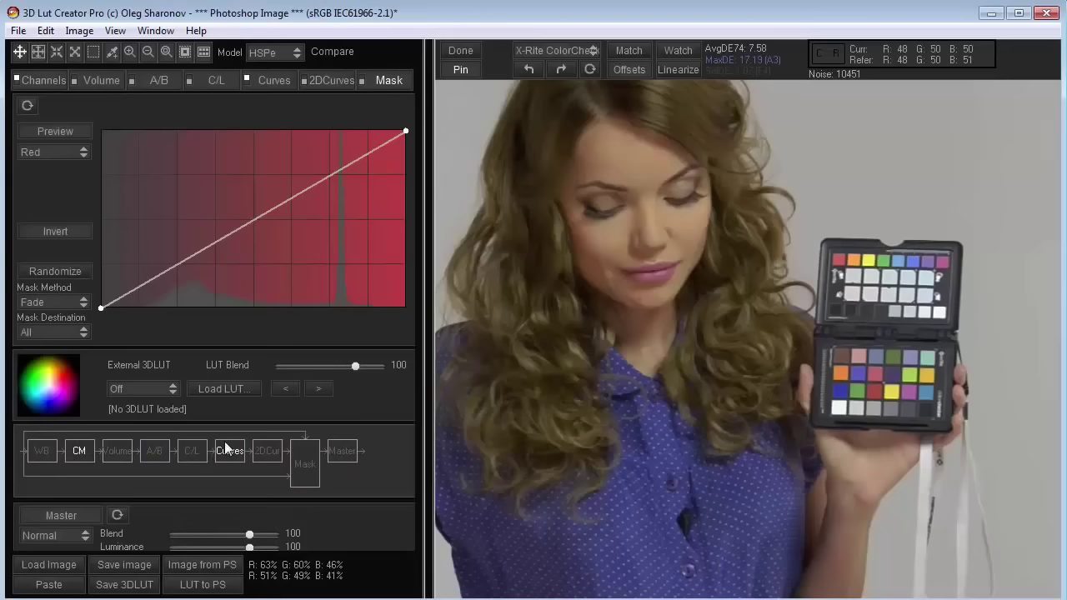
left_click(162, 390)
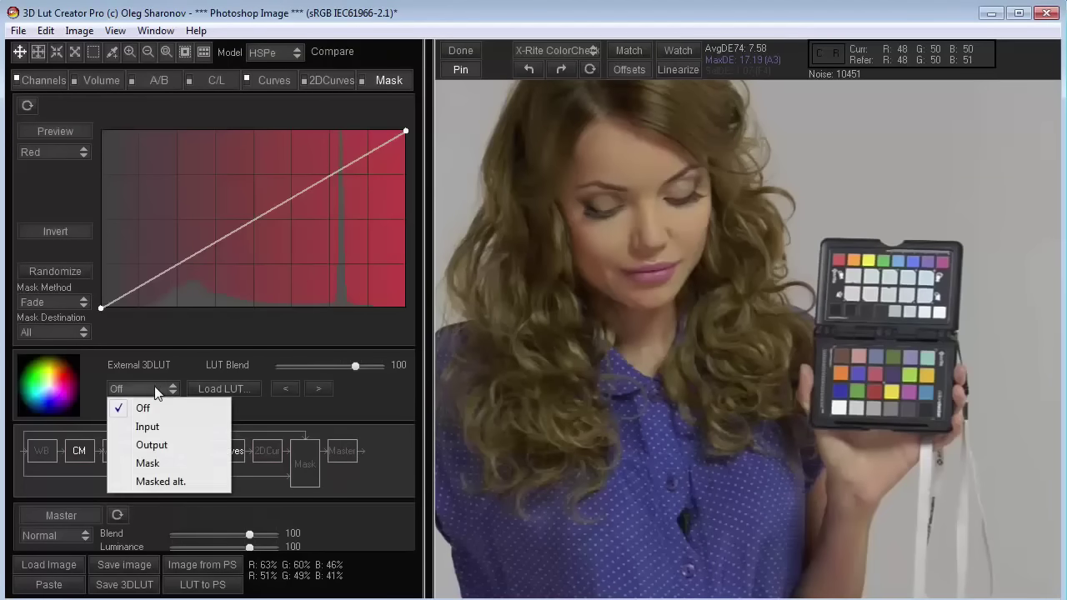
left_click(148, 427)
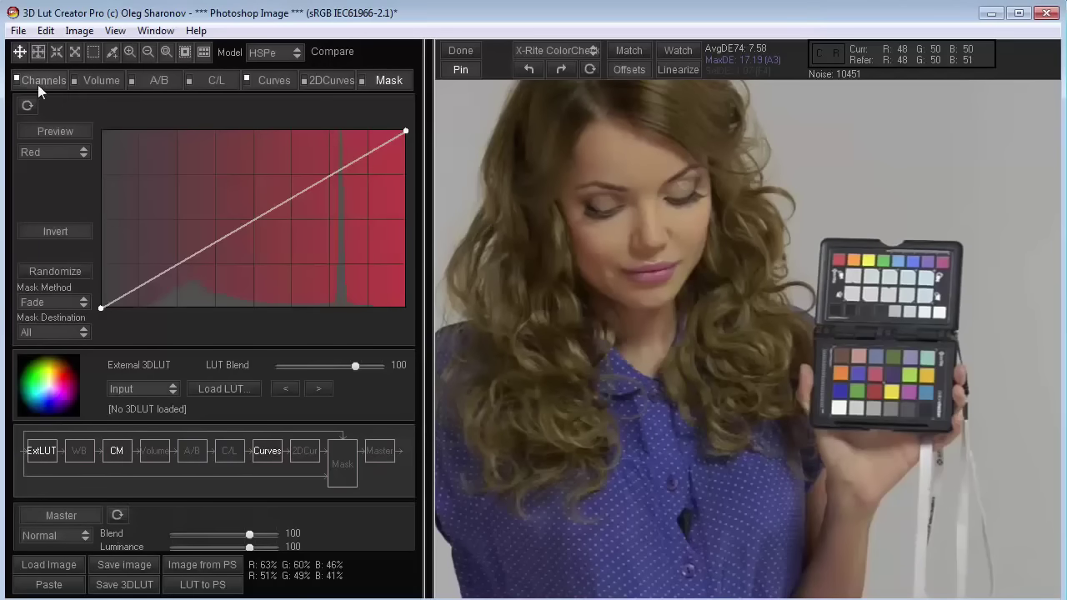
left_click(17, 80)
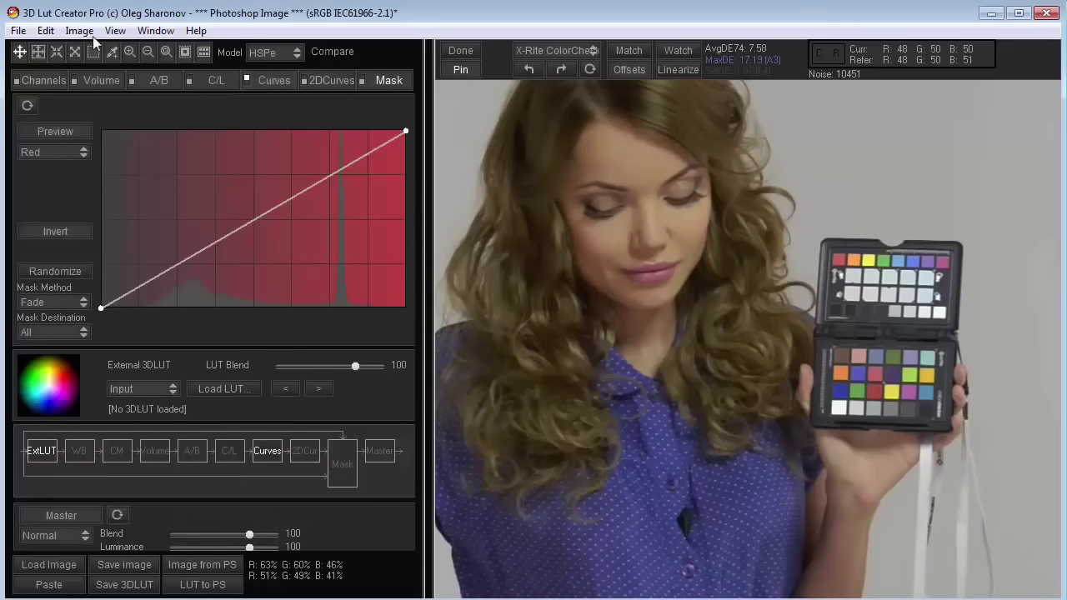
left_click(46, 32)
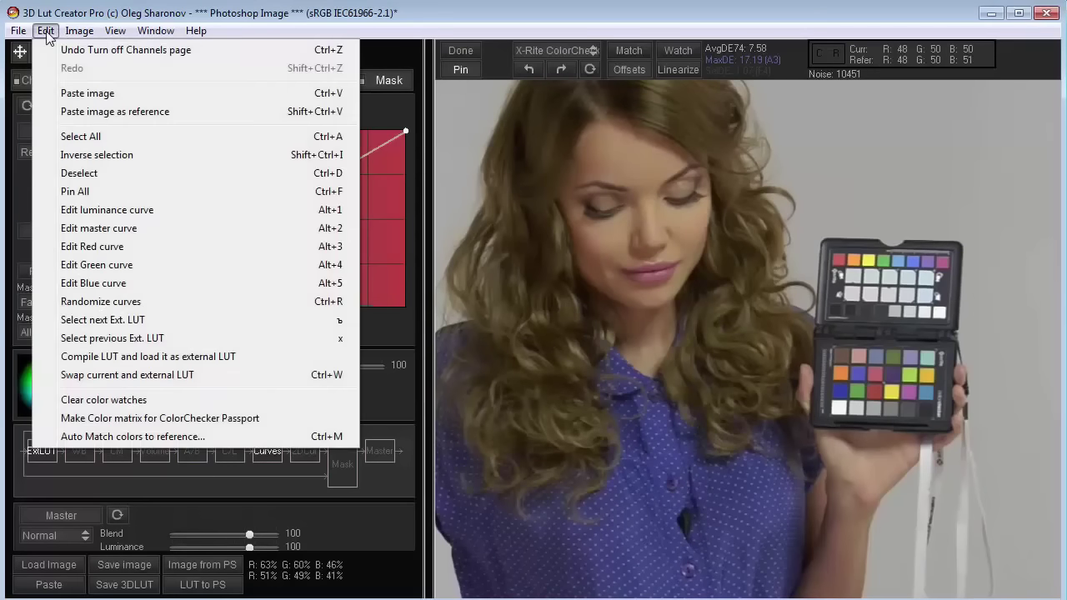
left_click(190, 359)
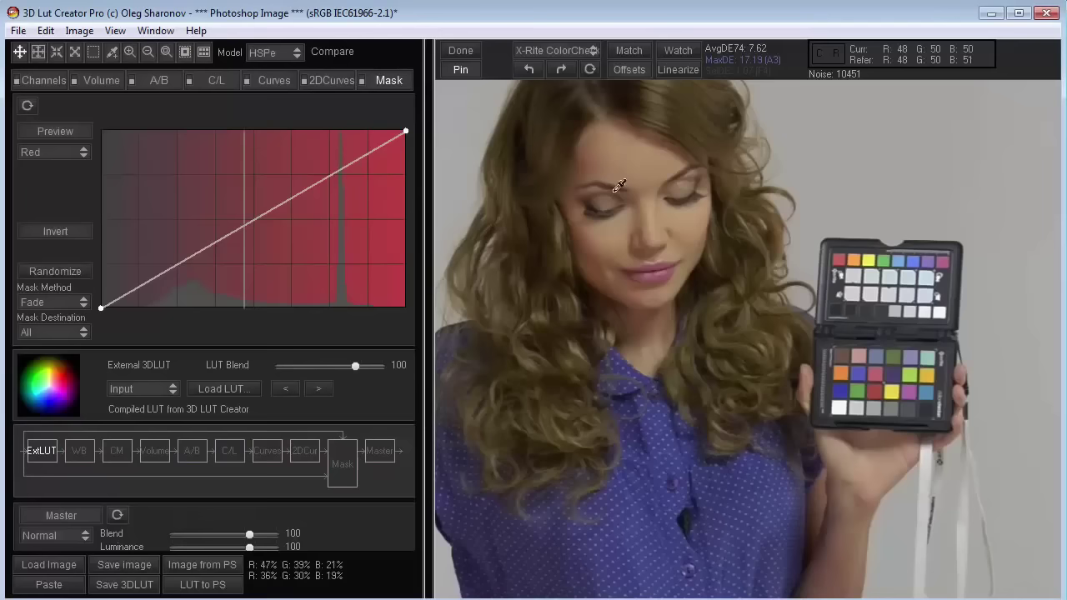
left_click(270, 81)
left_click(388, 81)
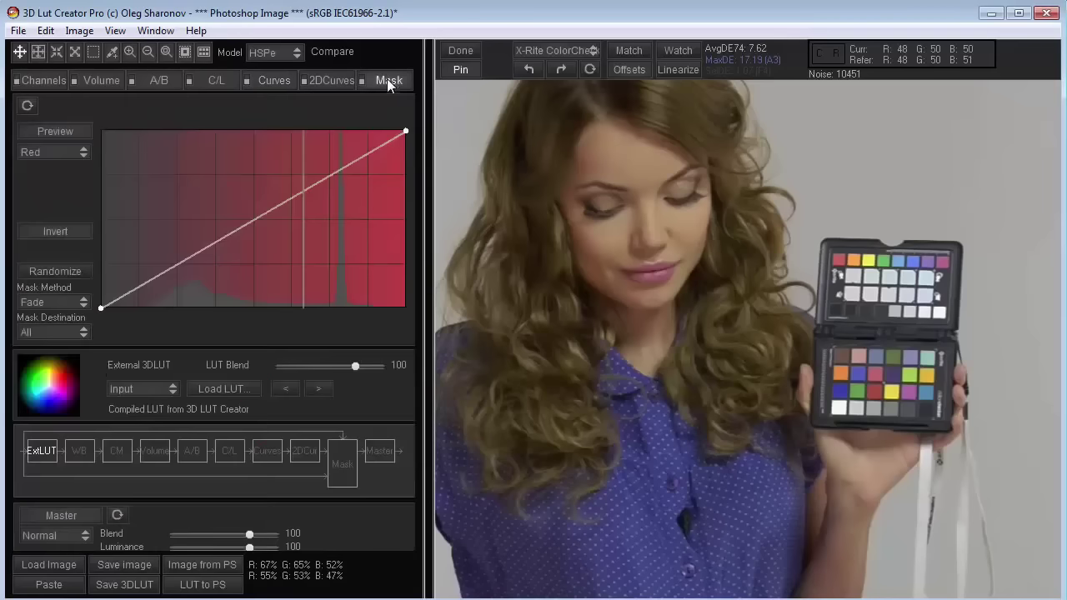
left_click(142, 388)
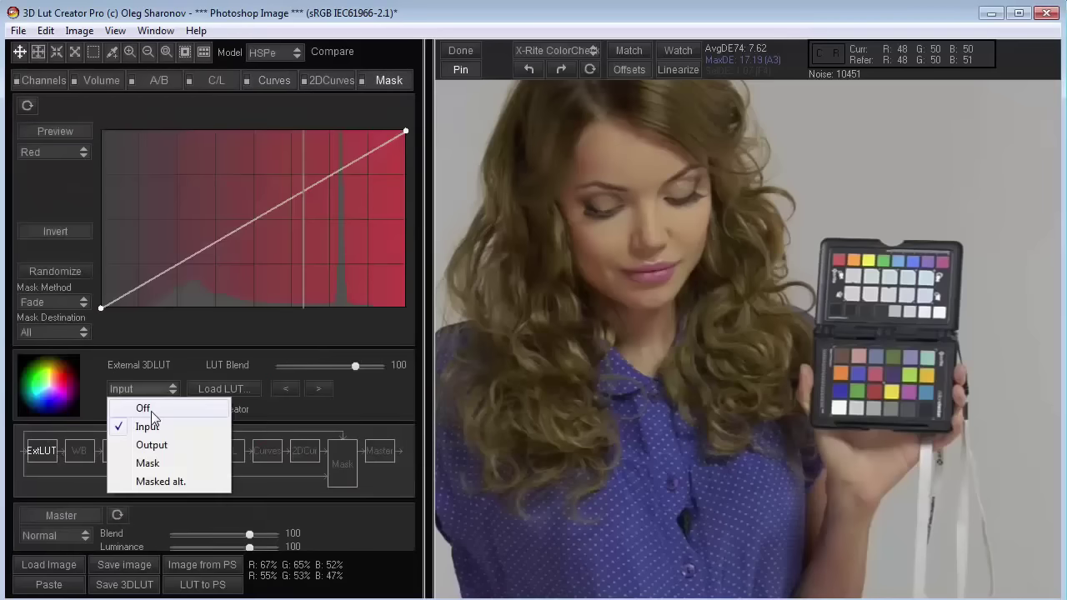
left_click(143, 407)
left_click(125, 389)
left_click(150, 426)
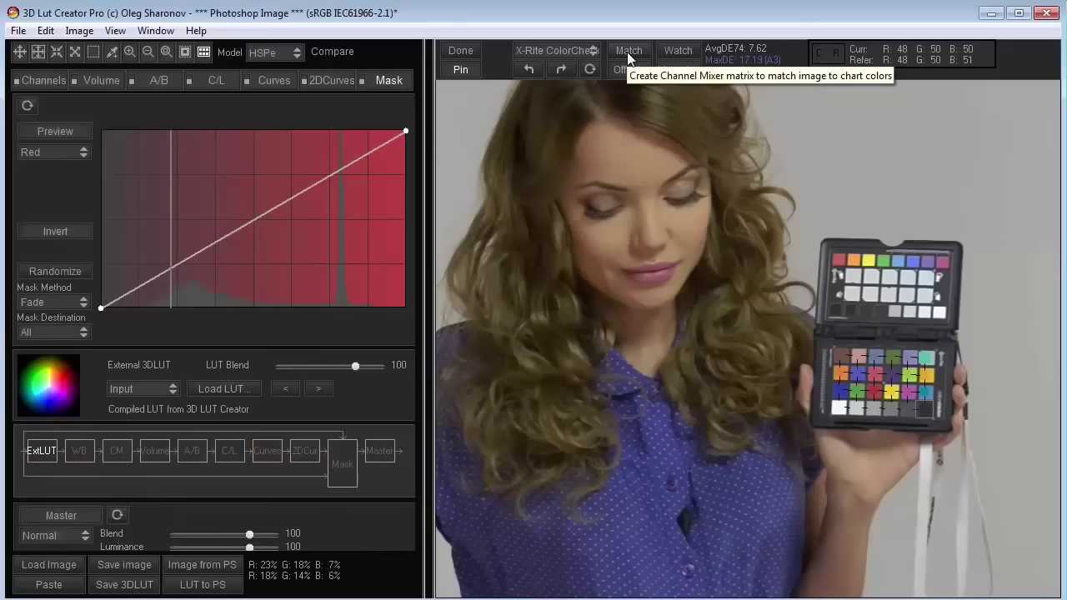
Show the chart grid and Match a channel-mixer matrix (AvgDE74 7.47), toggling Channels to compare.
left_click(199, 53)
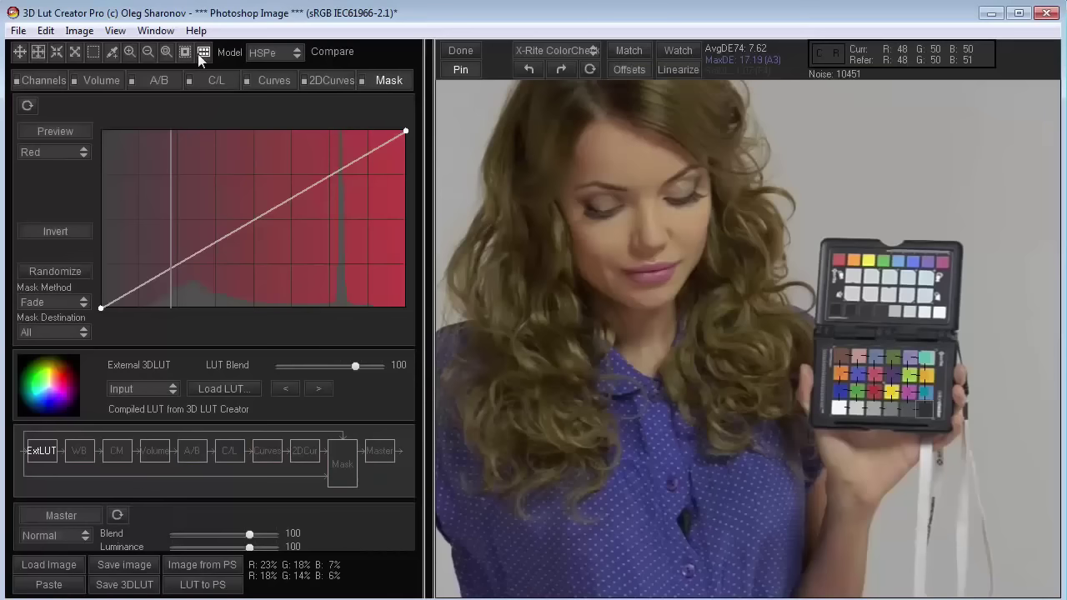
left_click(630, 51)
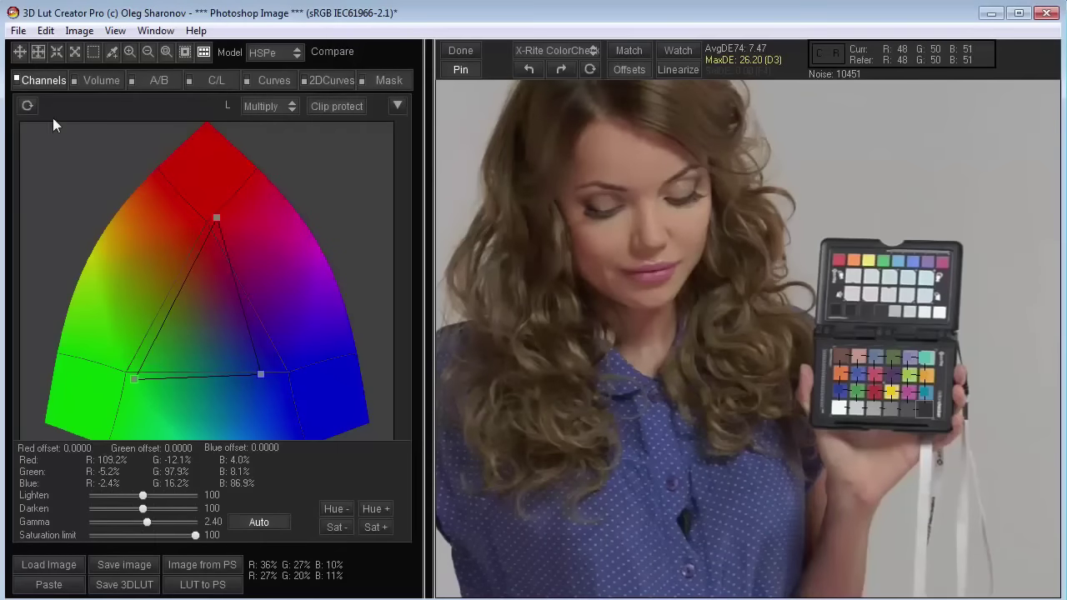
left_click(16, 79)
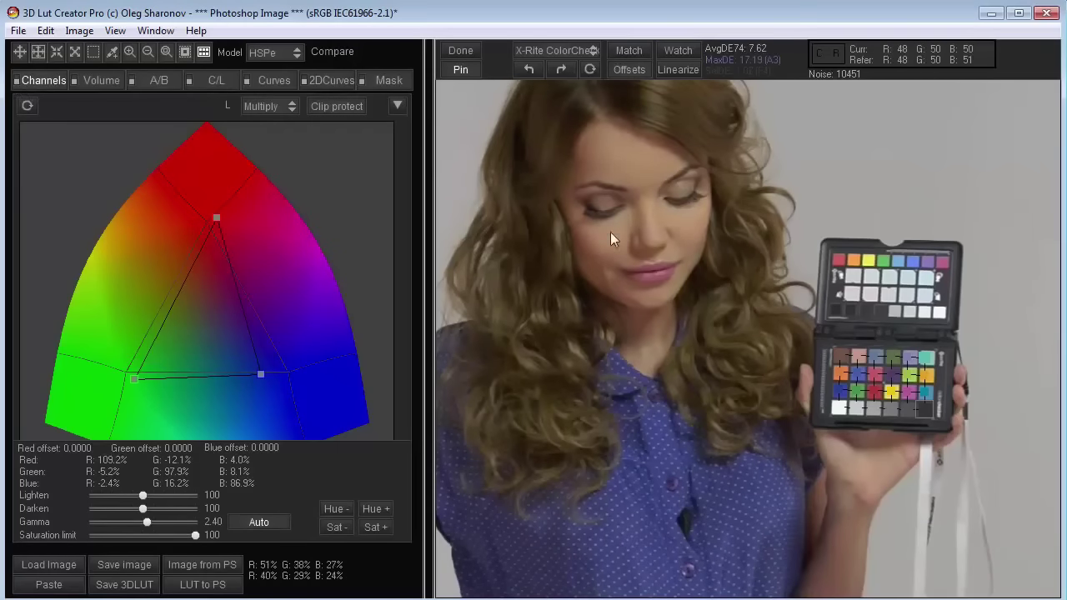
left_click(16, 80)
Set the A/B grid to 16C and shift a red-magenta node to Hue 13.1, Sat 116.5.
left_click(165, 77)
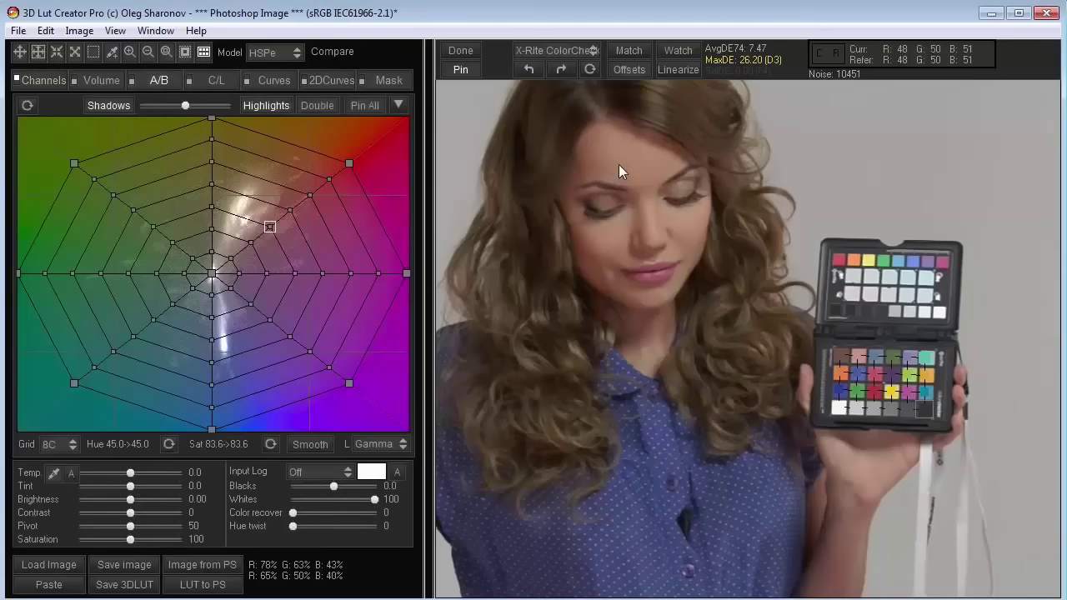
left_click(58, 445)
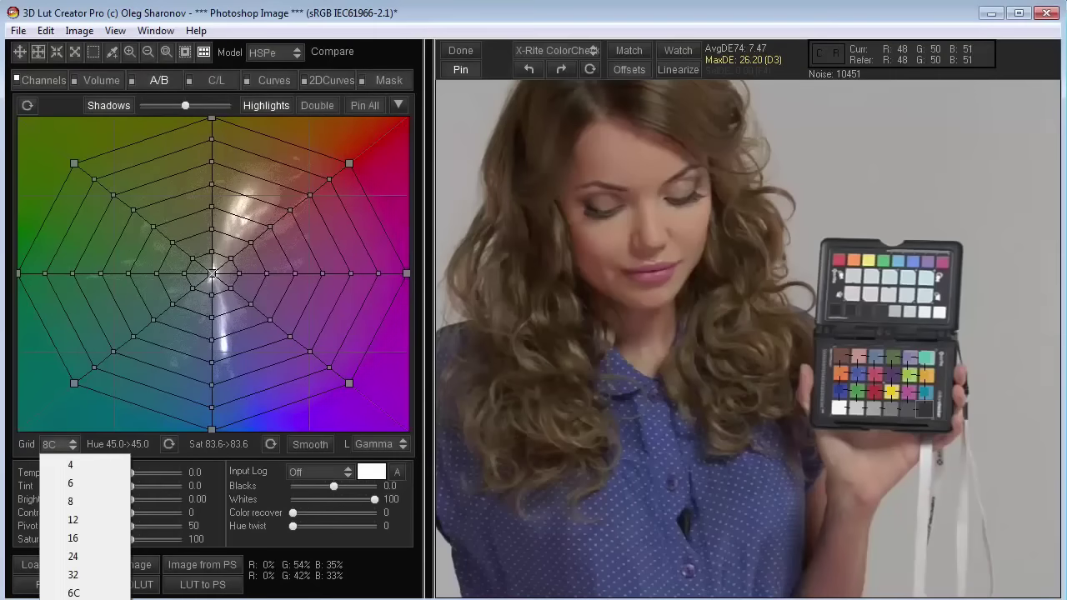
left_click(73, 599)
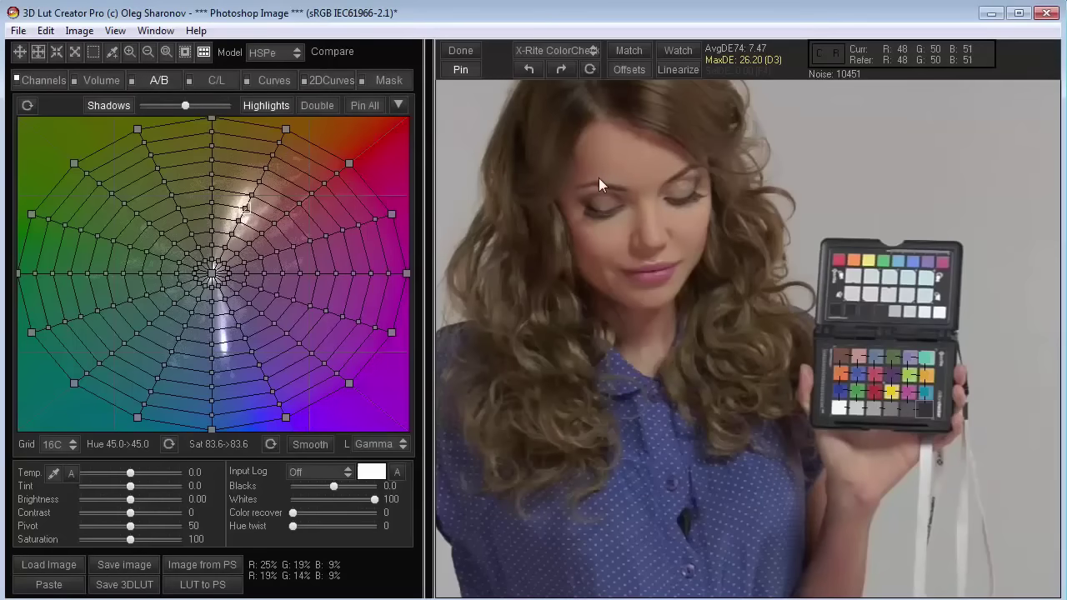
left_click_drag(348, 167, 314, 142)
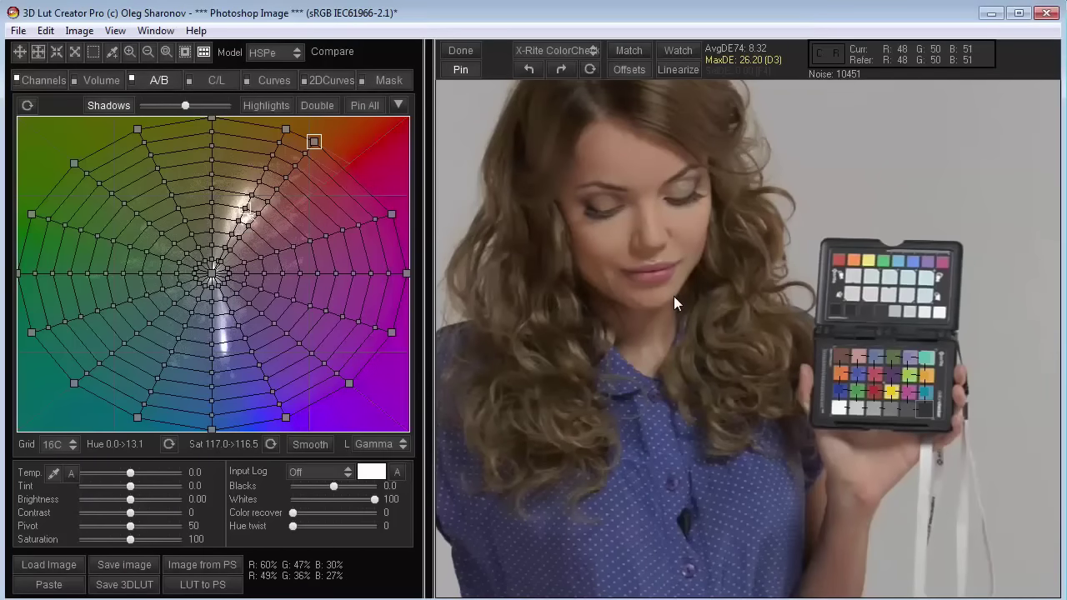
Finish chart matching, set Brightness 1.50, Contrast 30, Pivot 39, and send the LUT to Photoshop.
scroll(673, 296, "down", 3)
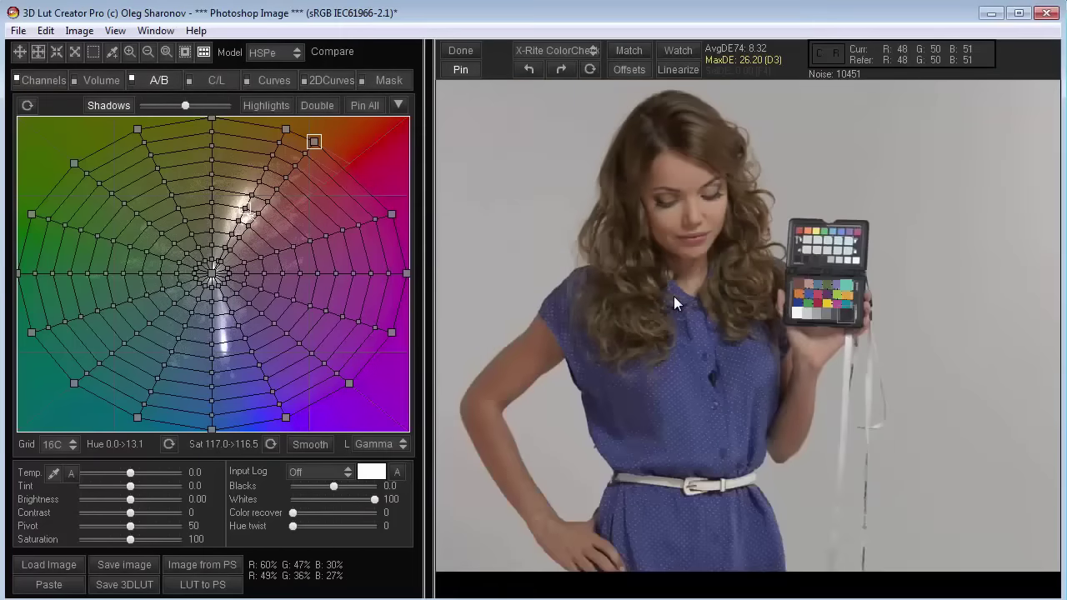
left_click(466, 48)
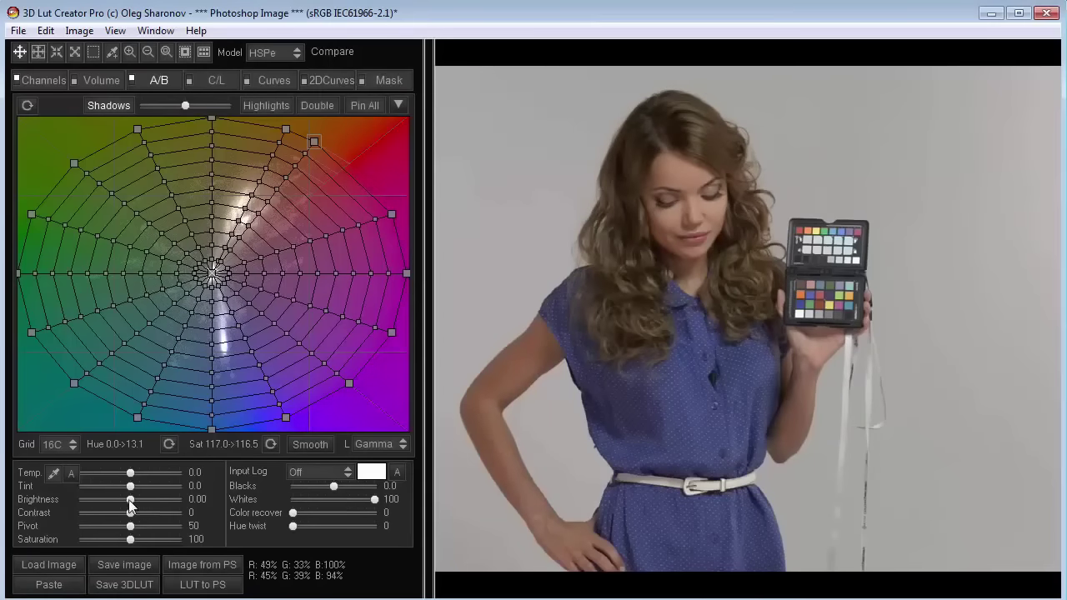
mouse_move(130, 504)
left_mouse_down()
mouse_move(146, 514)
mouse_move(120, 533)
left_mouse_up()
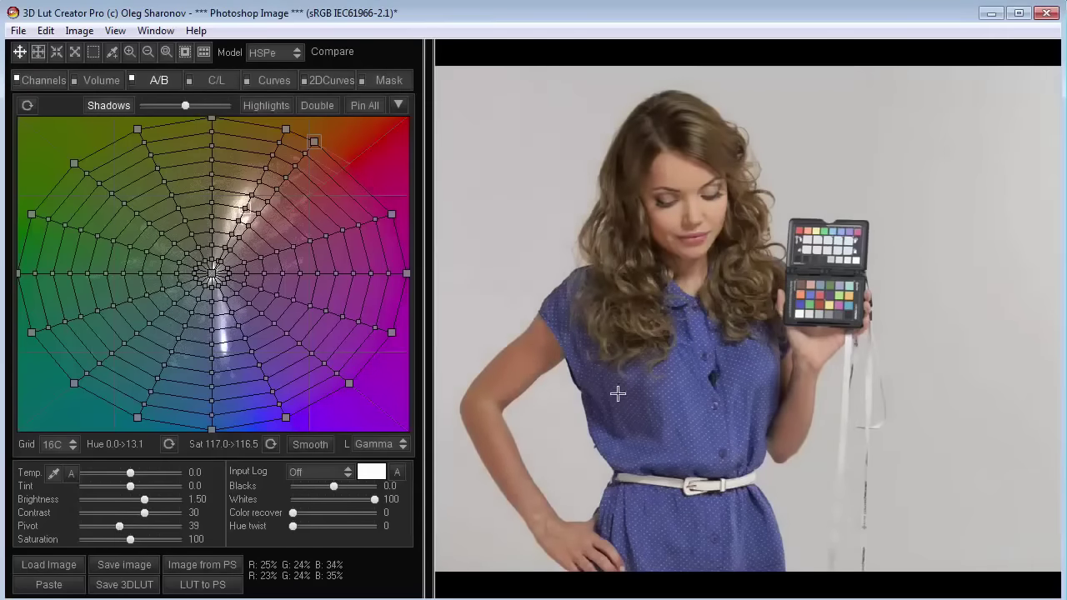
left_click_drag(695, 377, 1009, 300)
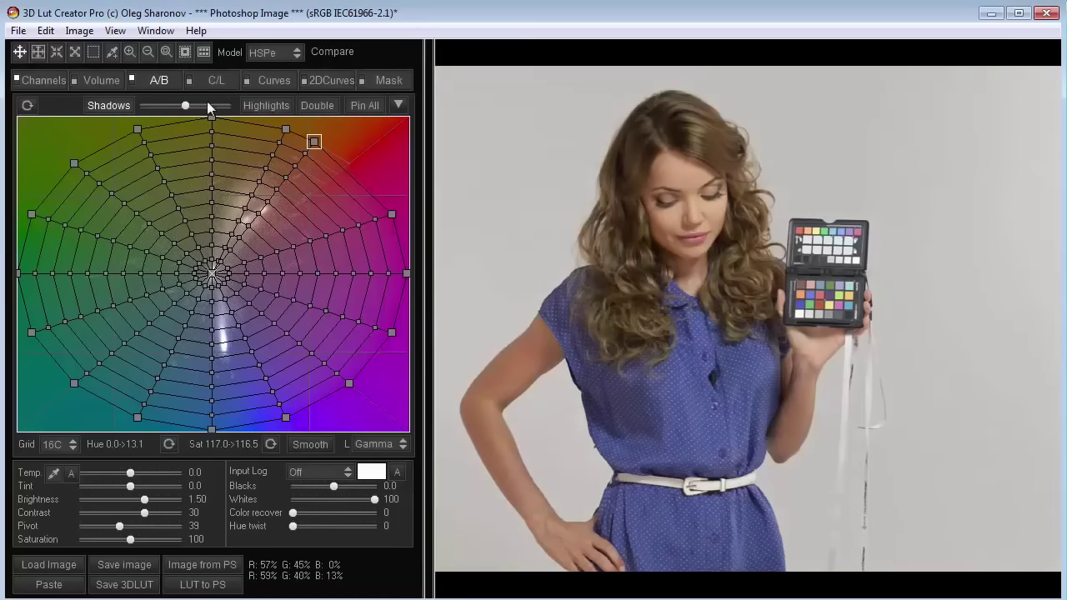
left_click(18, 31)
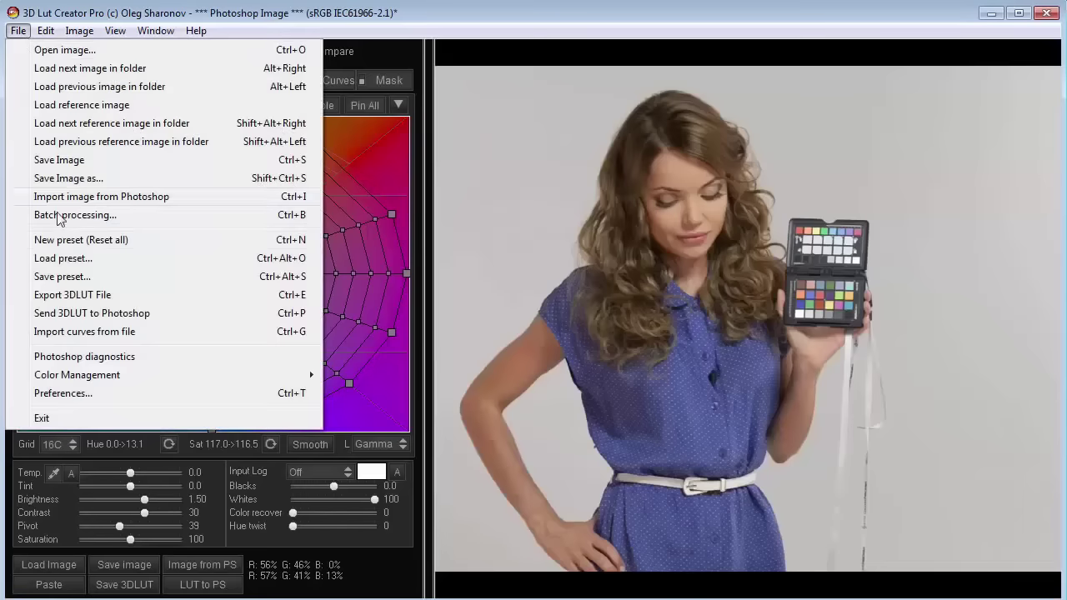
left_click(96, 315)
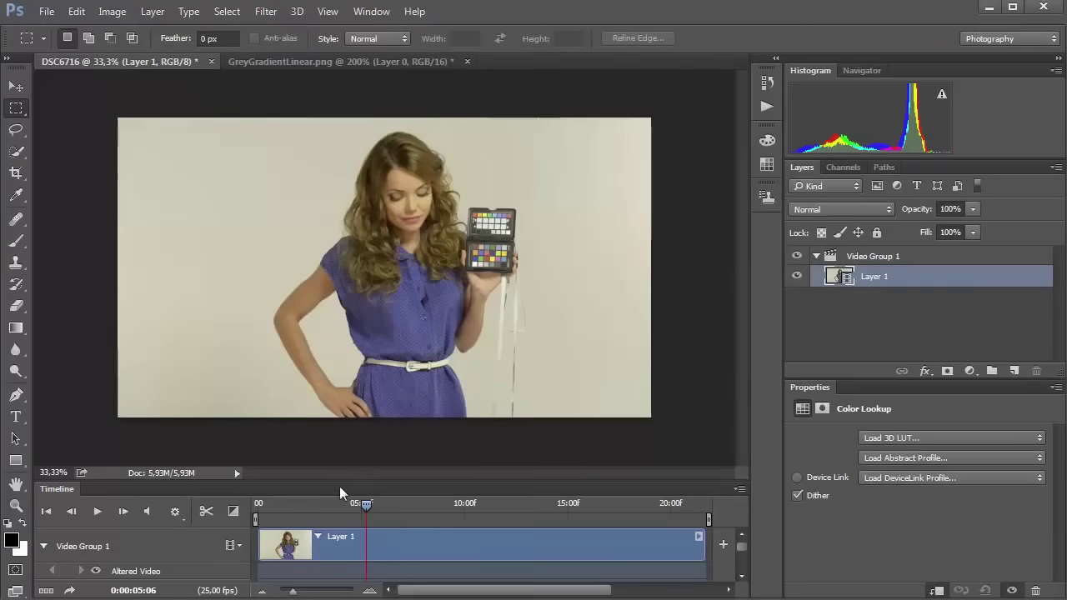
Play the DSC6716 clip before and after turning on the 3DLutCreator Color Lookup layer.
left_click(310, 507)
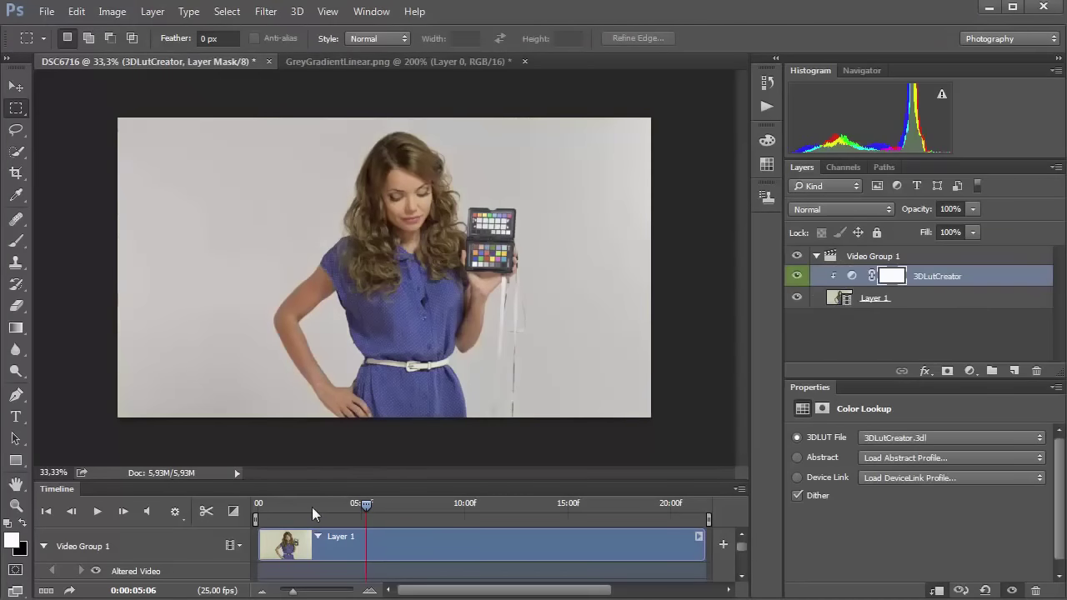
key("space")
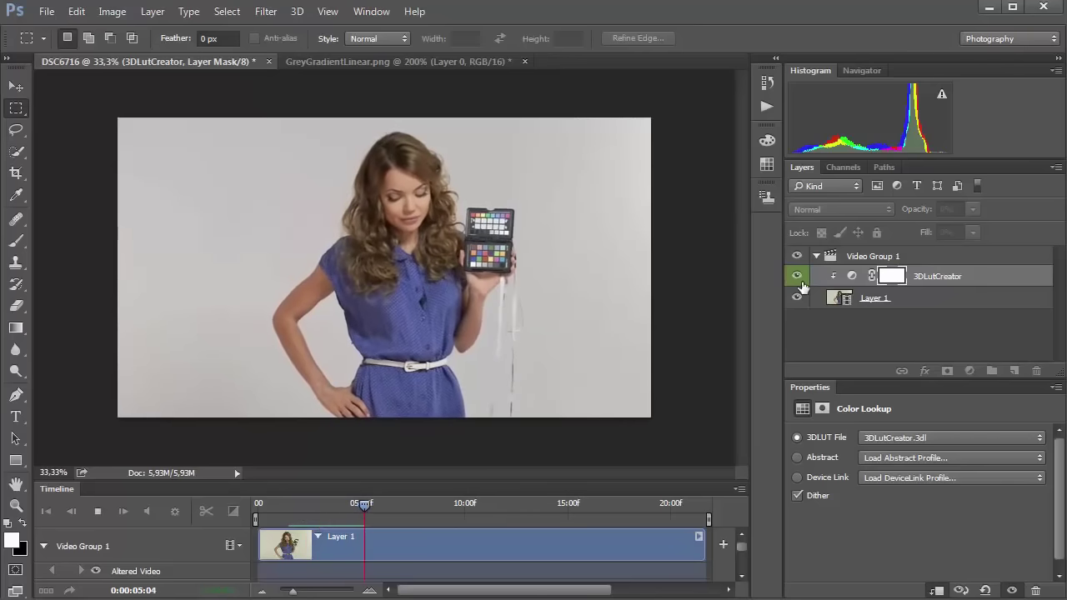
key("space")
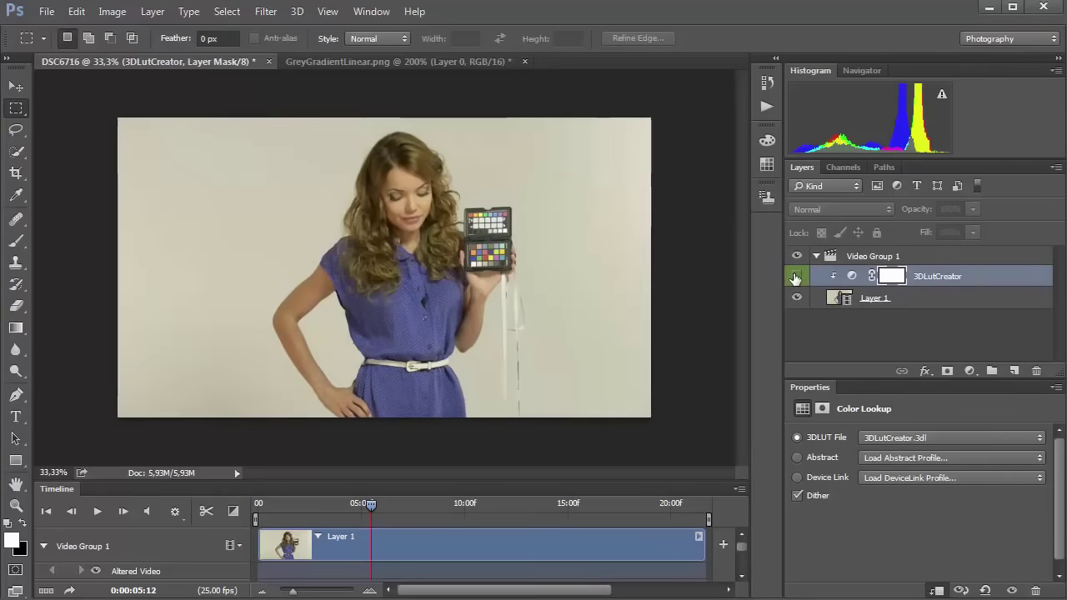
left_click(796, 276)
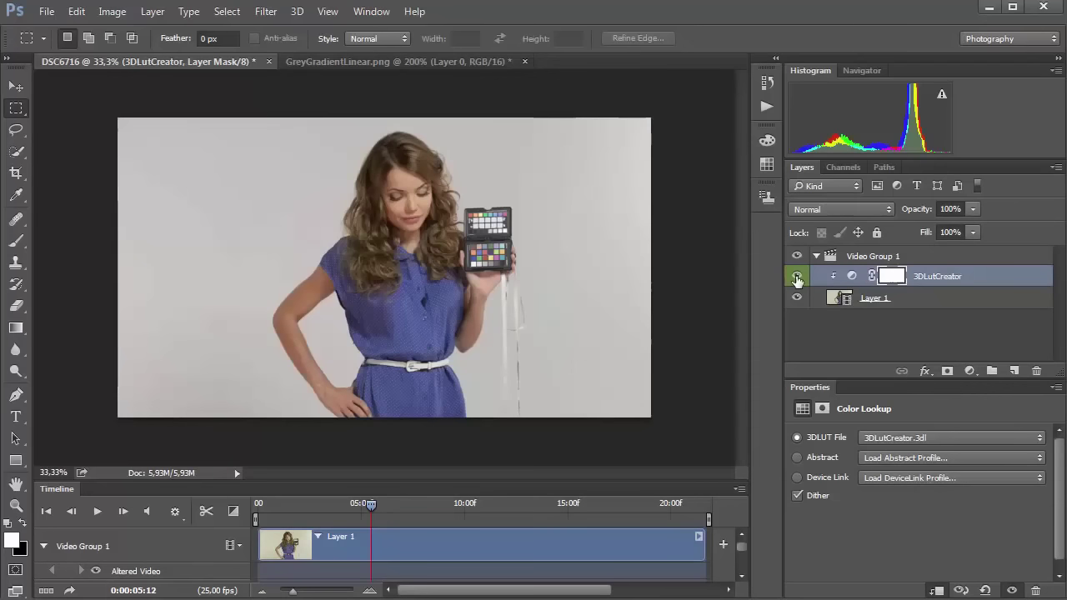
key("space")
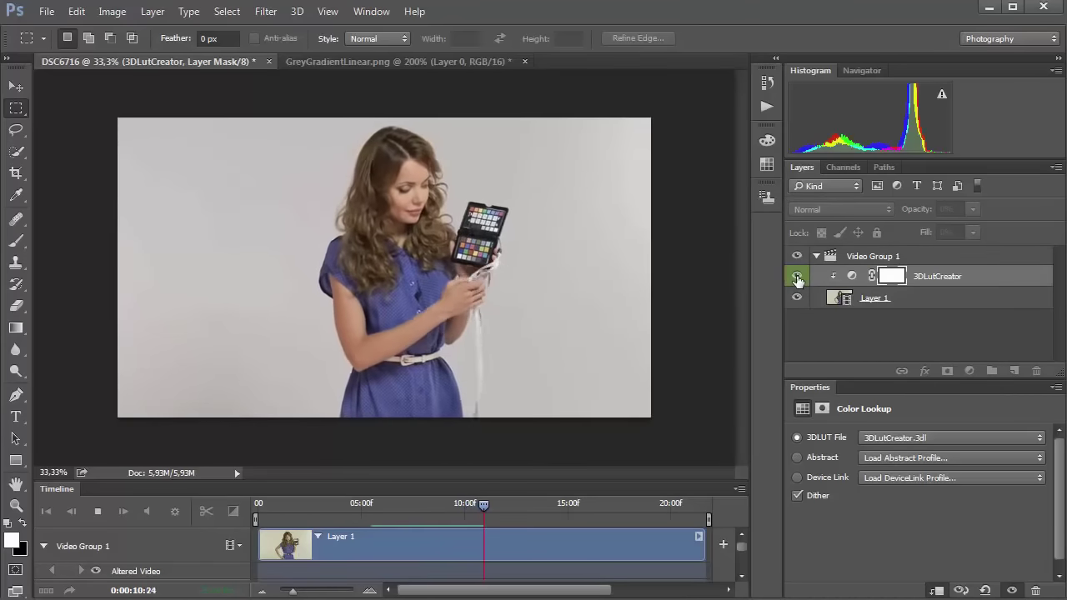
key("space")
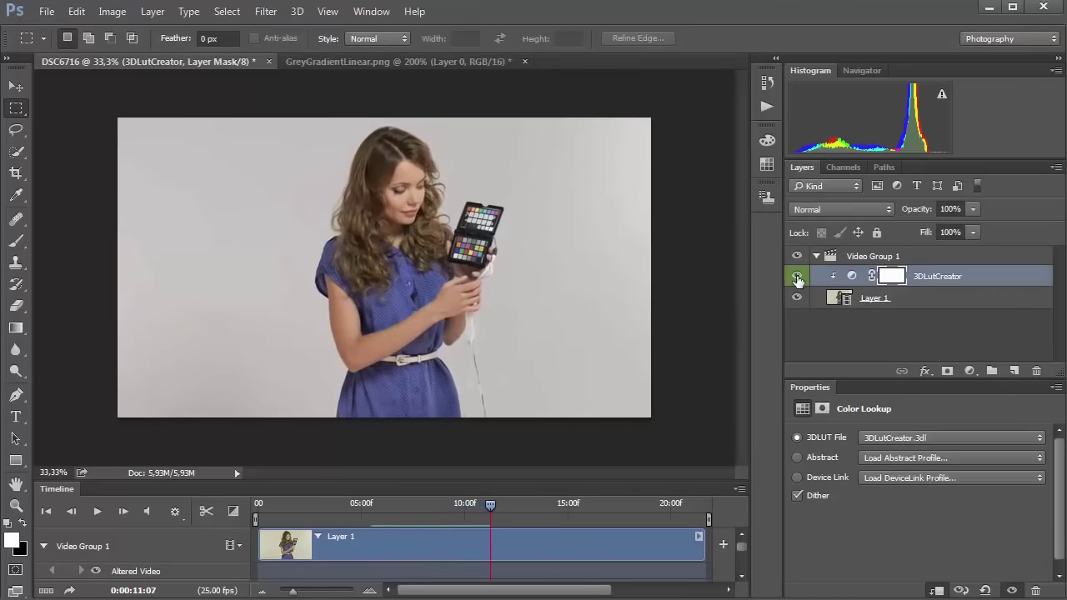